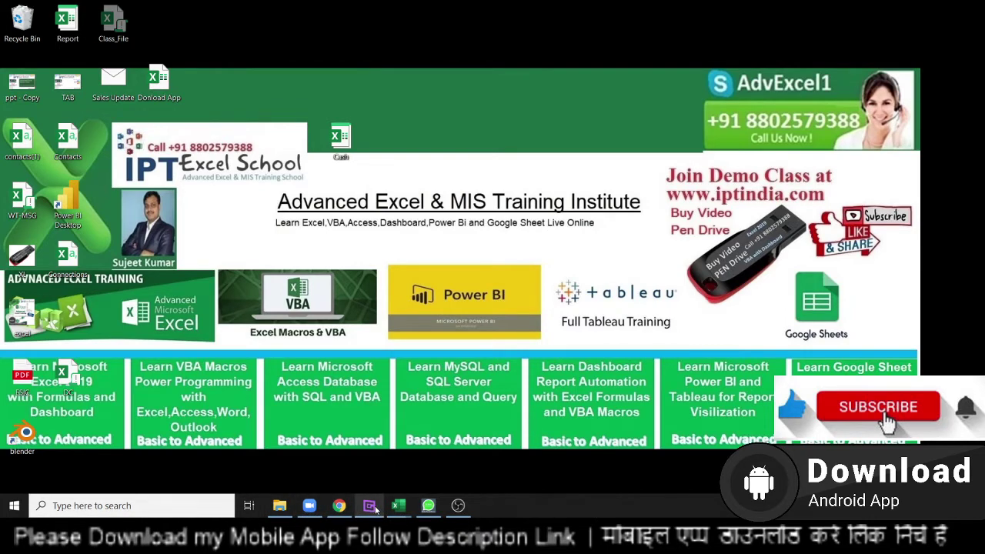
- Merge A1:F3 into one cell and enter the title 'Daily Sales Report 2021'
{"action": "left_click", "coordinate": [339, 508]}
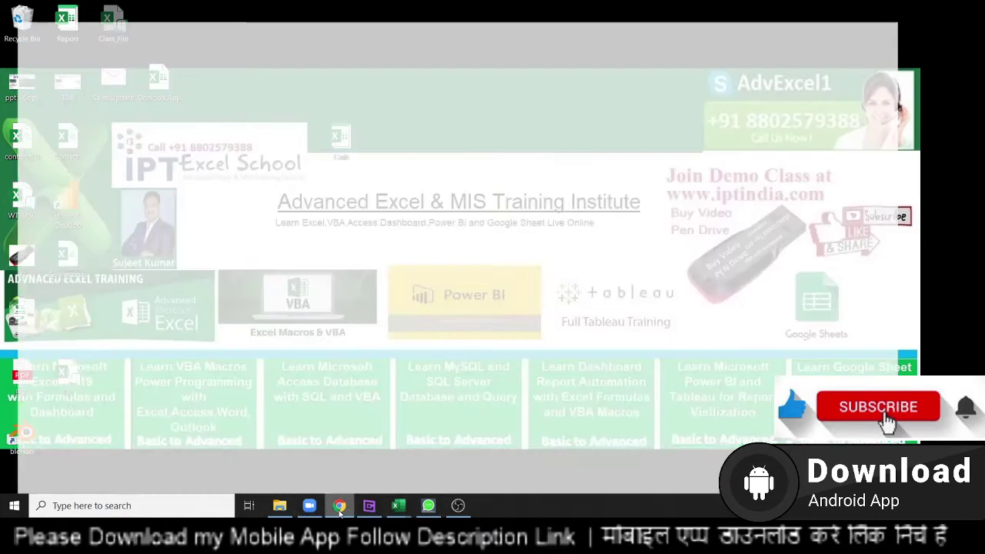
{"action": "left_click", "coordinate": [145, 281]}
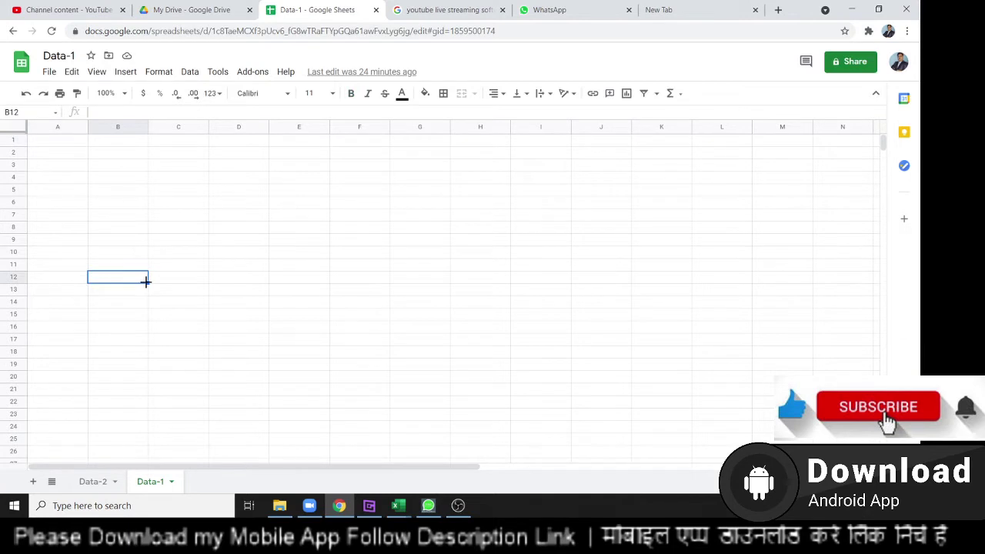
{"action": "left_click", "coordinate": [73, 144]}
{"action": "left_click_drag", "start_coordinate": [72, 144], "coordinate": [337, 169]}
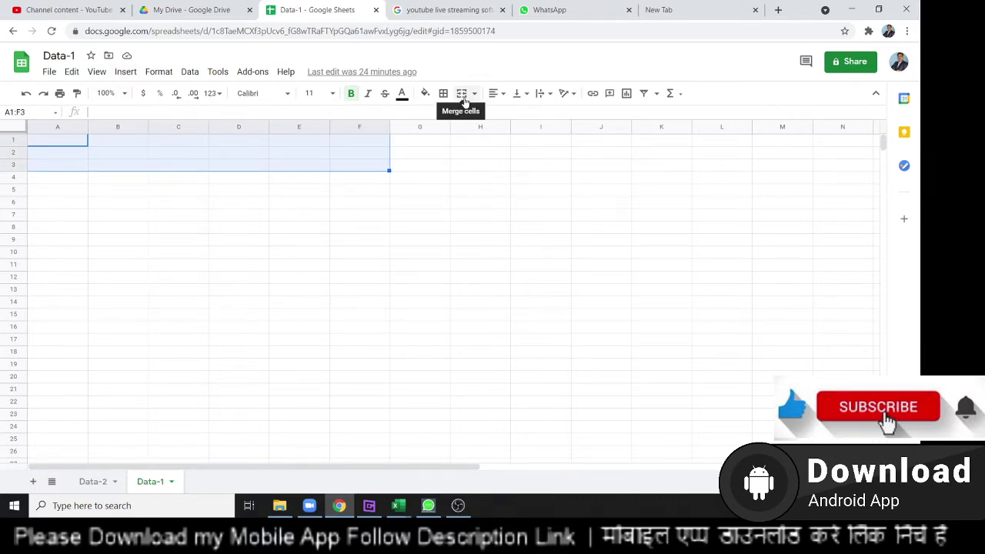
{"action": "left_click", "coordinate": [463, 101]}
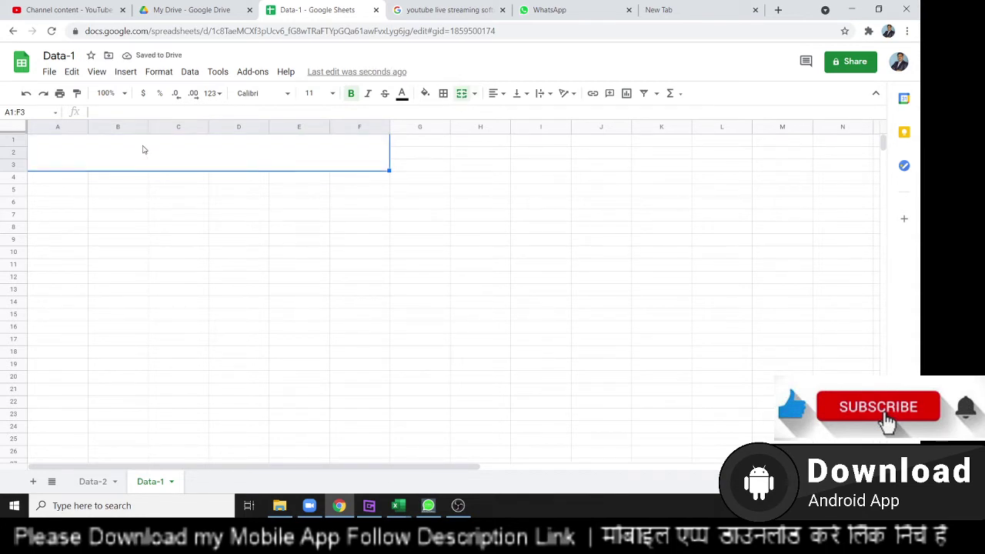
{"action": "type", "text": "Daily "}
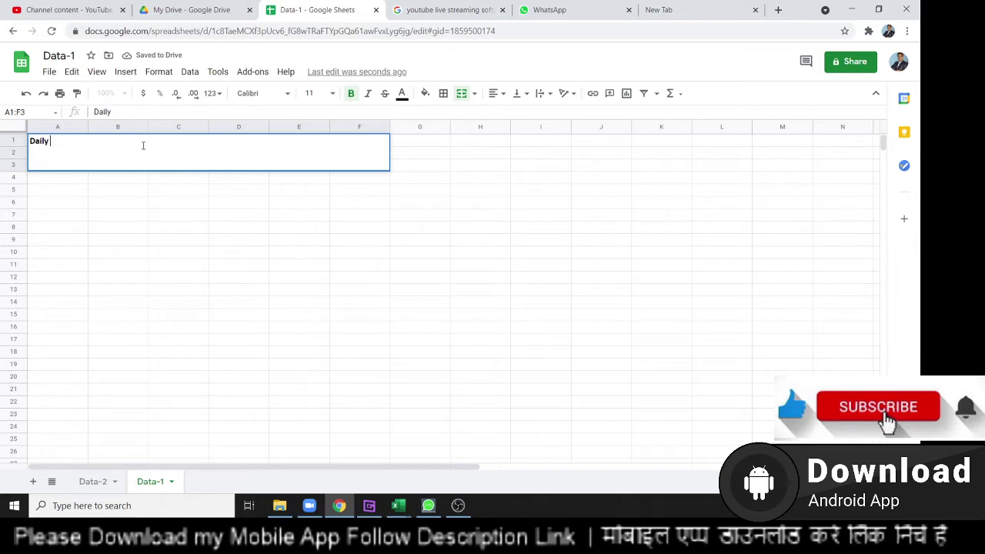
{"action": "type", "text": "Sales Re"}
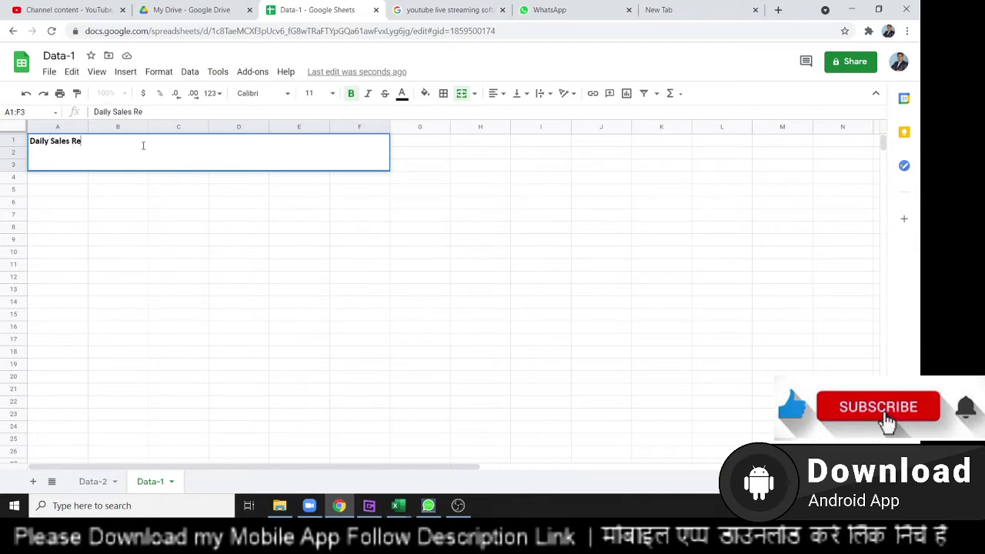
{"action": "type", "text": "port 20"}
{"action": "type", "text": "21"}
{"action": "key", "text": "Return"}
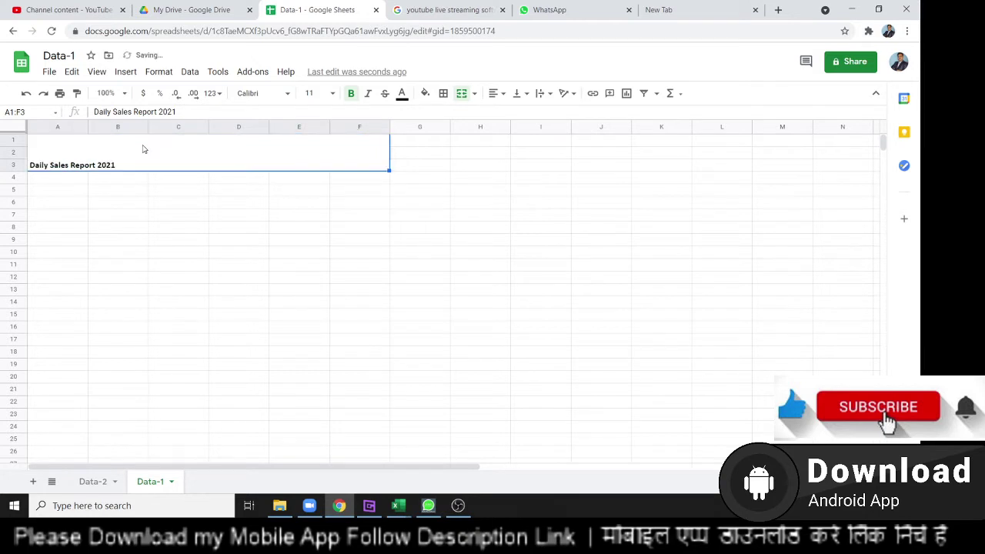
- Set the merged 'Daily Sales Report 2021' title cell to font size 36
{"action": "left_click_drag", "start_coordinate": [84, 240], "coordinate": [120, 227]}
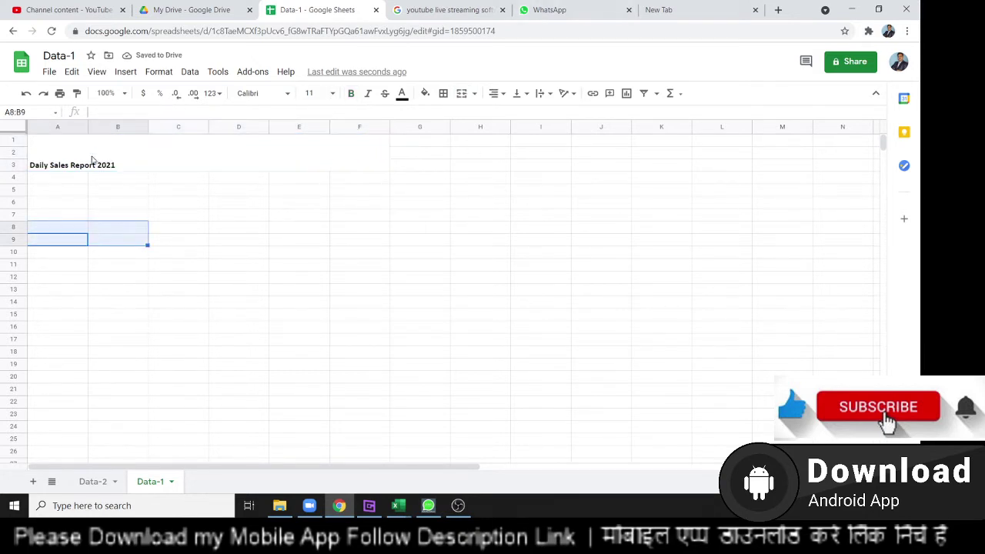
{"action": "left_click", "coordinate": [94, 161]}
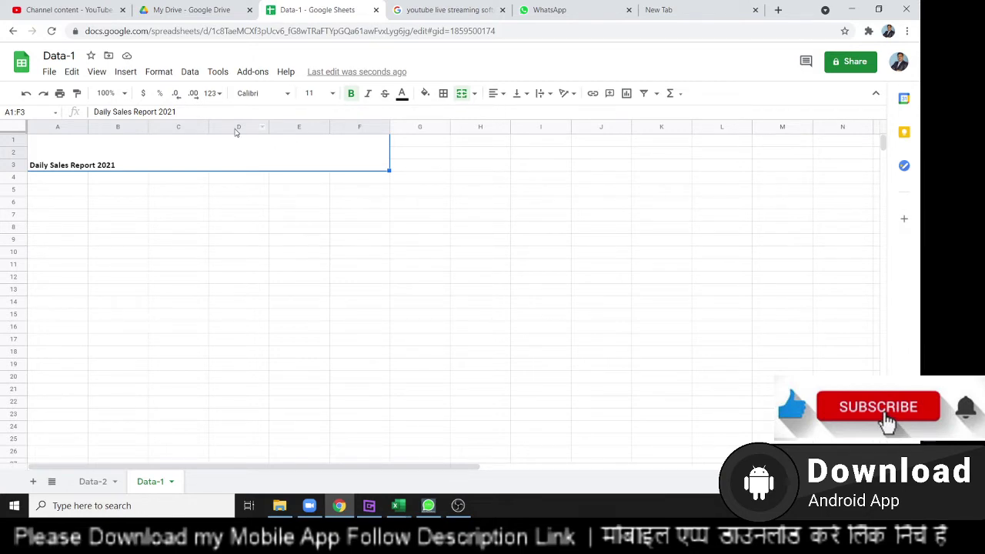
{"action": "left_click", "coordinate": [216, 97]}
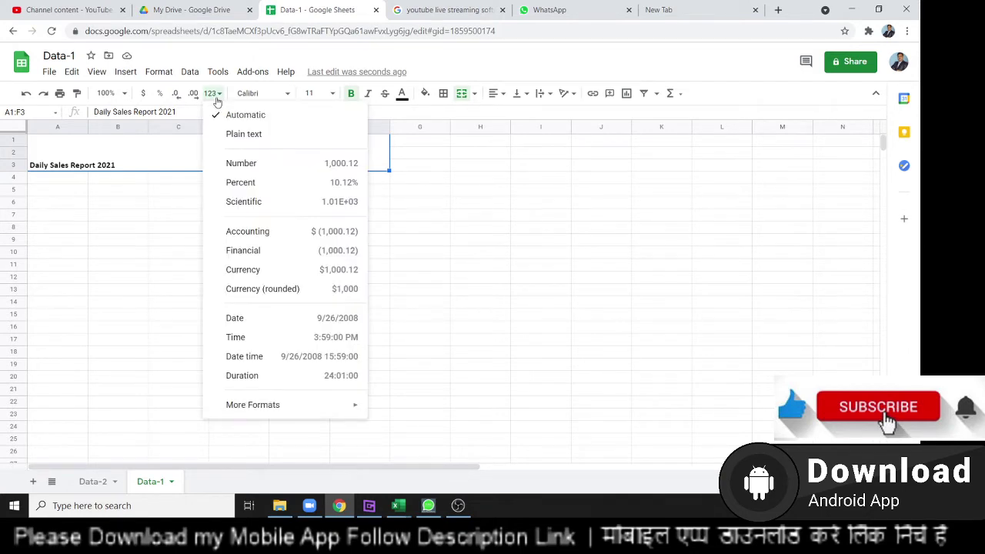
{"action": "left_click", "coordinate": [217, 98]}
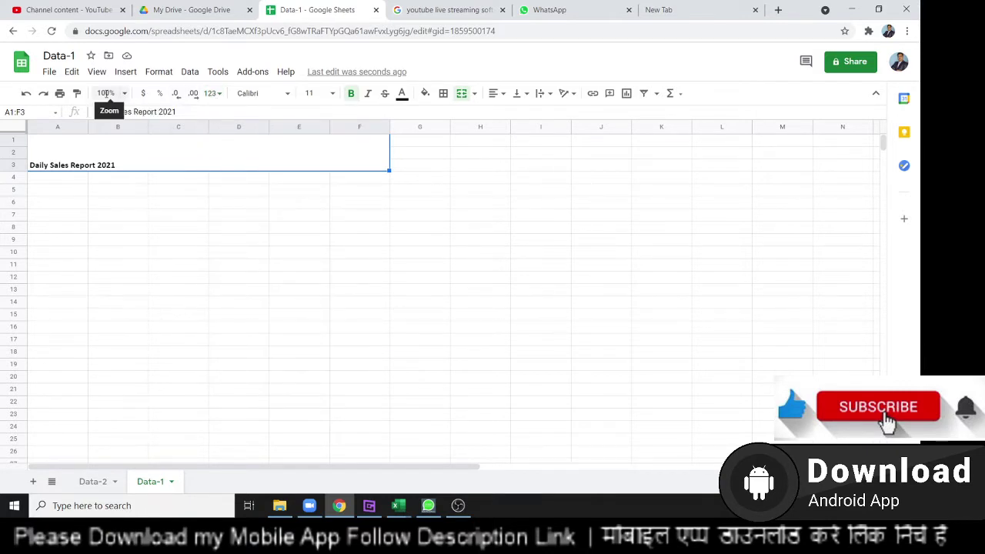
{"action": "left_click", "coordinate": [329, 95]}
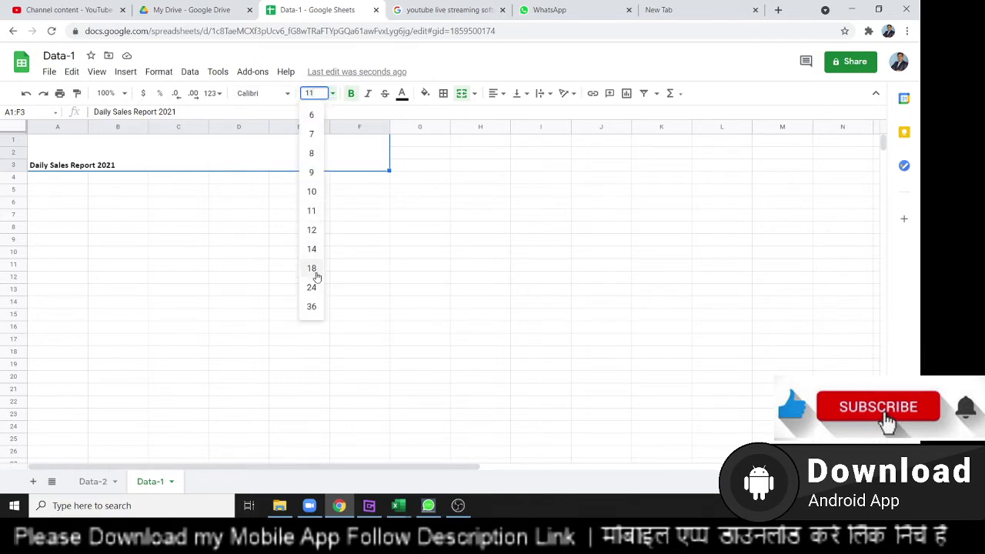
{"action": "left_click", "coordinate": [314, 308]}
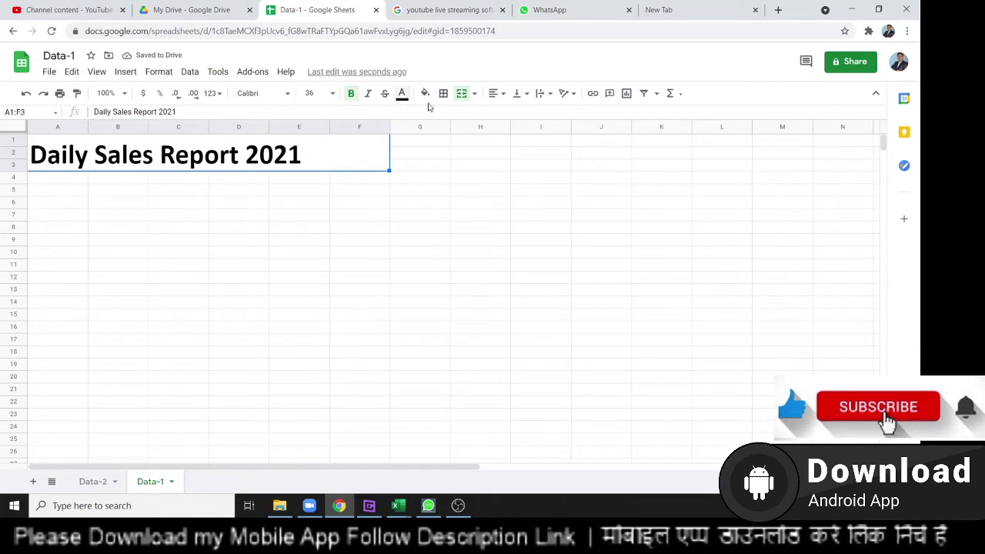
- Center the title horizontally and align it to the bottom of the merged cell
{"action": "left_click", "coordinate": [497, 93]}
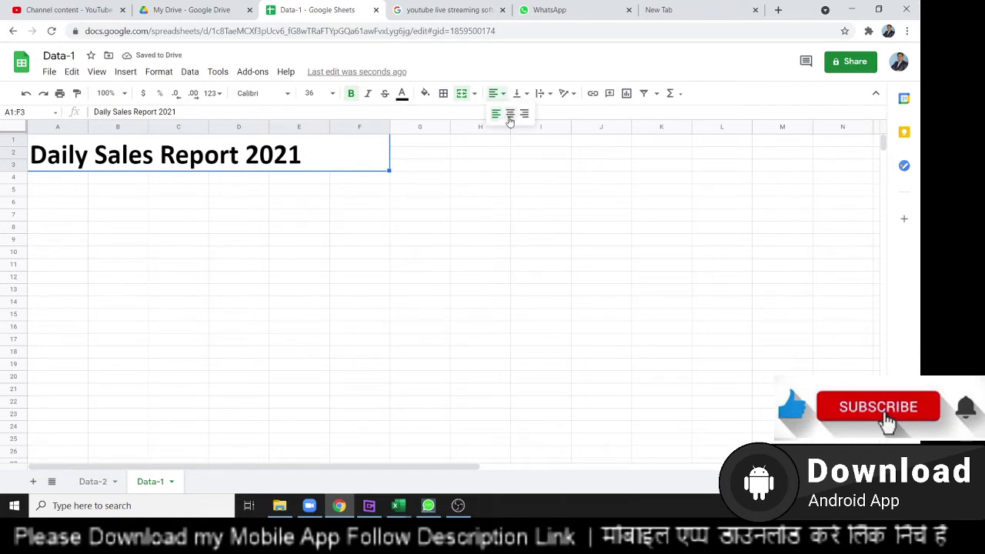
{"action": "left_click", "coordinate": [509, 113]}
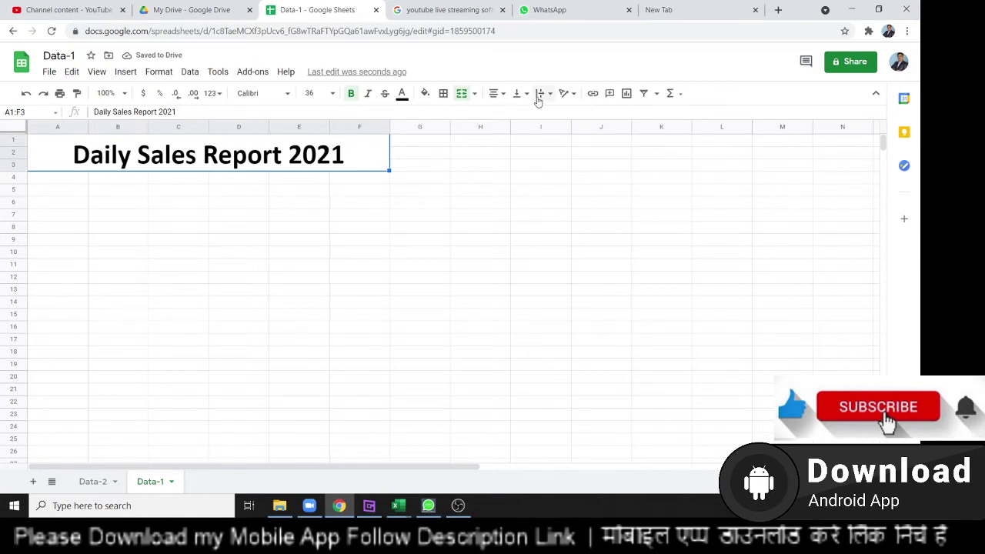
{"action": "left_click", "coordinate": [501, 101]}
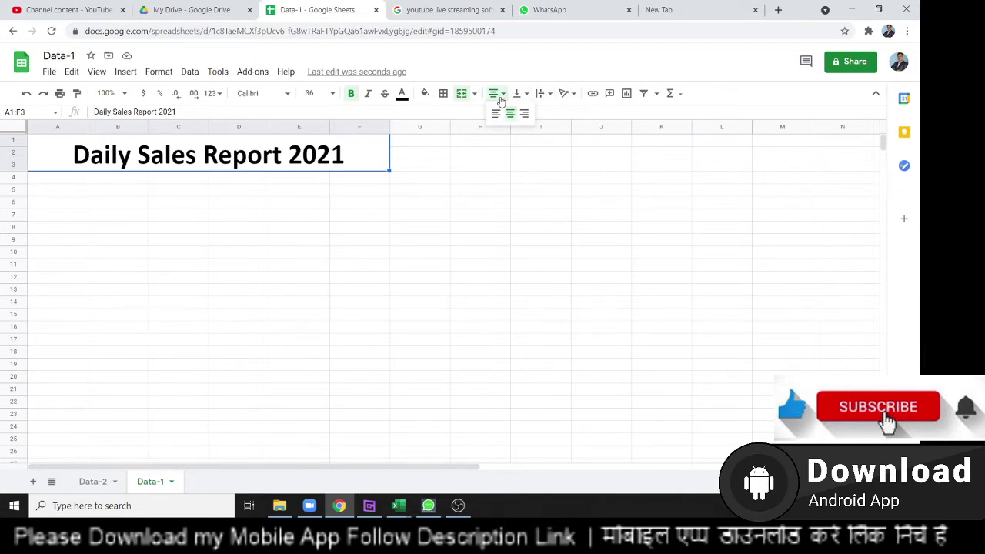
{"action": "left_click", "coordinate": [527, 99]}
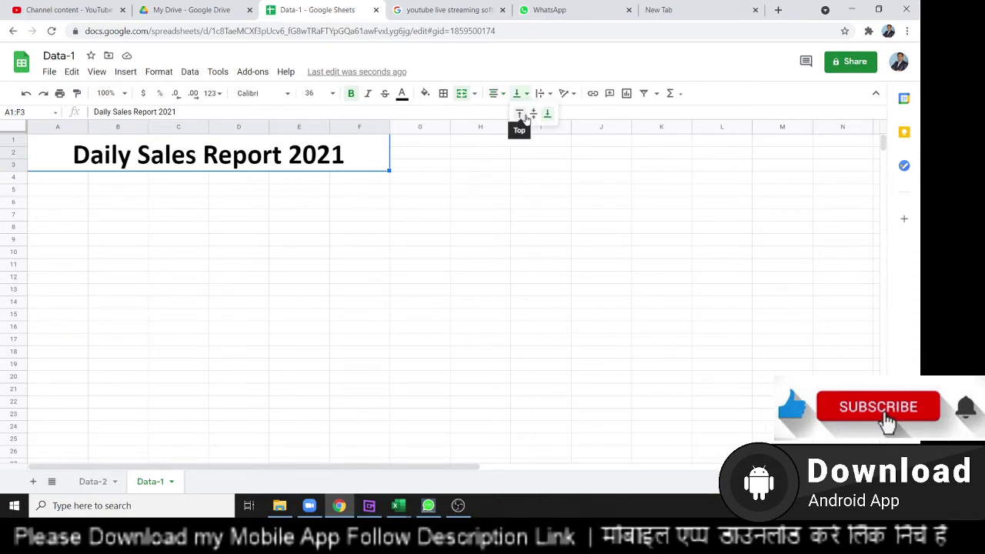
{"action": "left_click", "coordinate": [547, 116]}
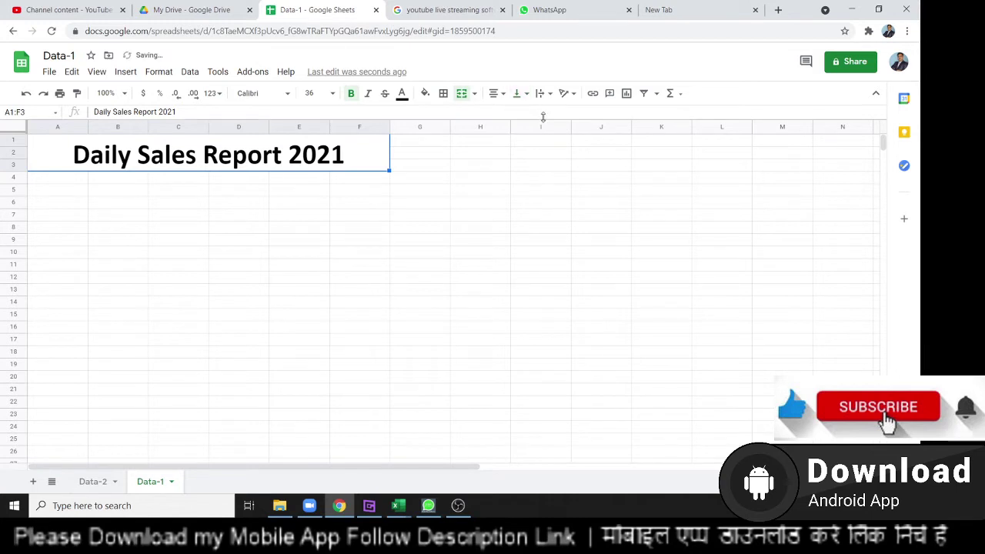
- Review the wrapping, rotation, number format and font options, keeping the font as Calibri
{"action": "left_click", "coordinate": [539, 97]}
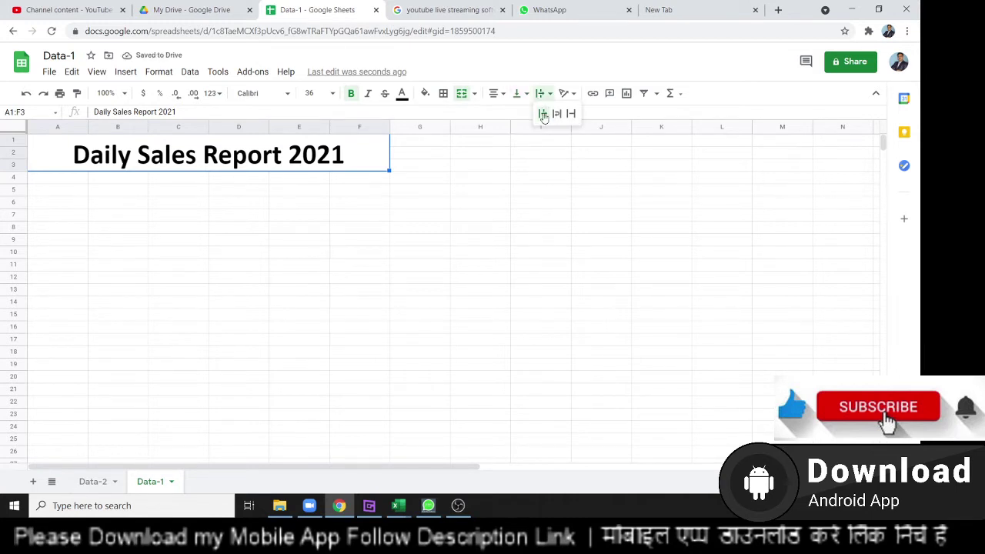
{"action": "left_click", "coordinate": [564, 94]}
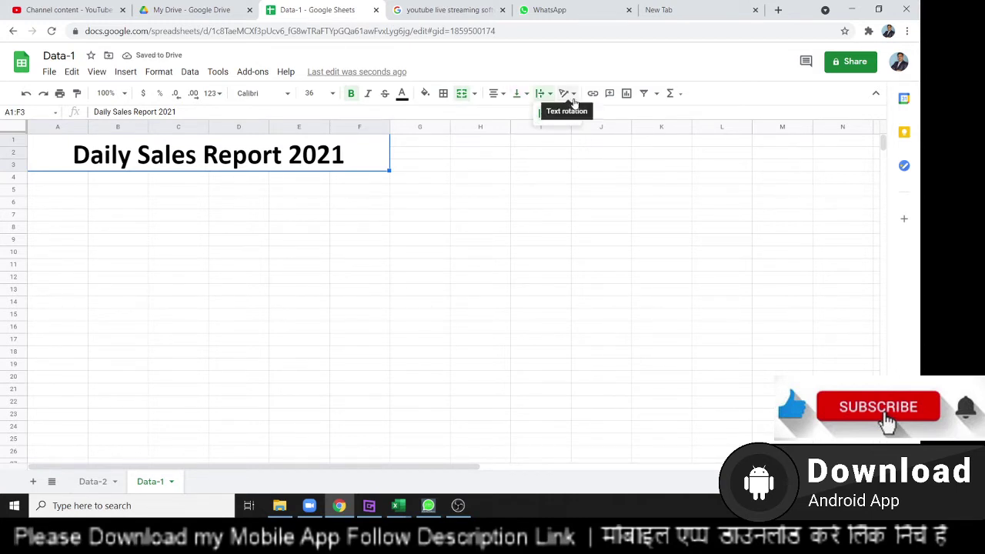
{"action": "left_click", "coordinate": [564, 94]}
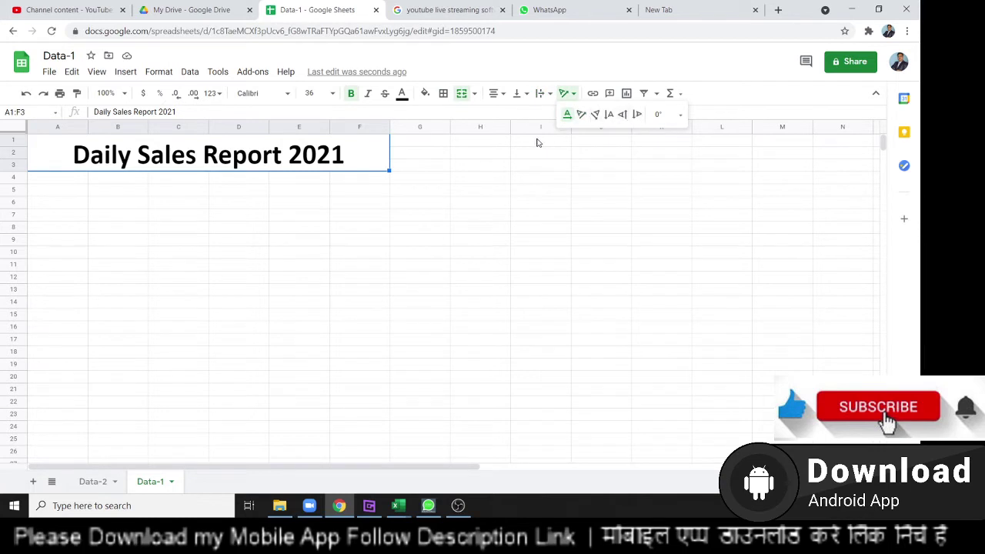
{"action": "left_click", "coordinate": [404, 111]}
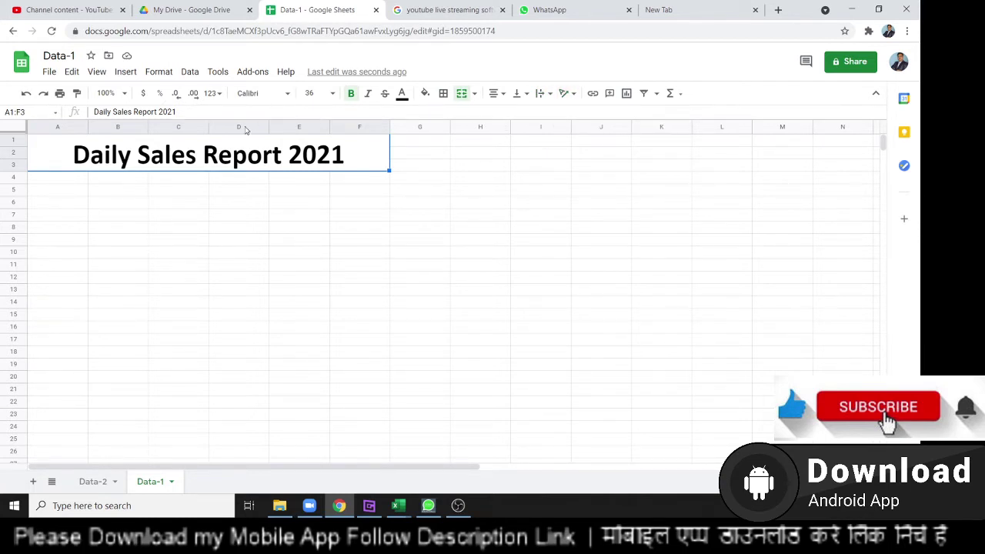
{"action": "left_click", "coordinate": [218, 97]}
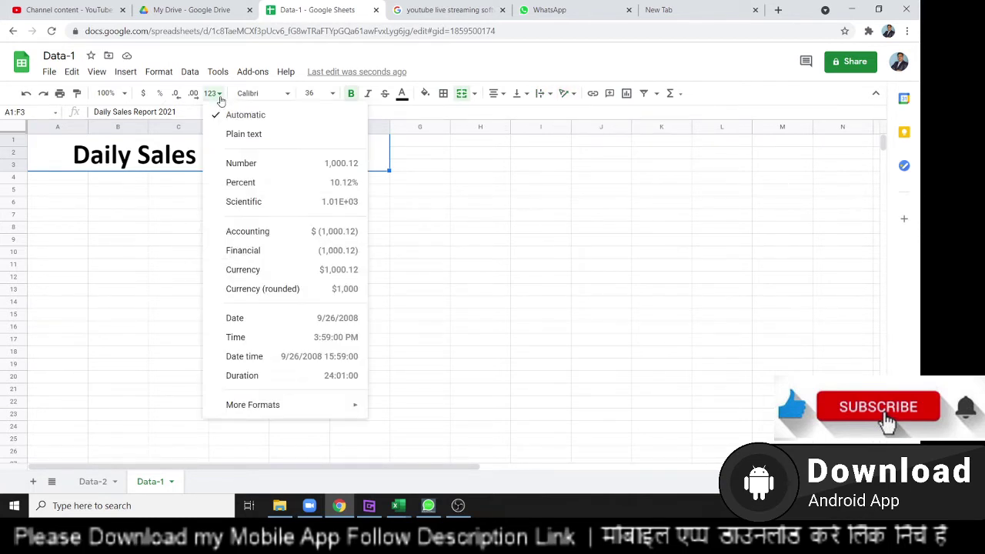
{"action": "left_click", "coordinate": [219, 99]}
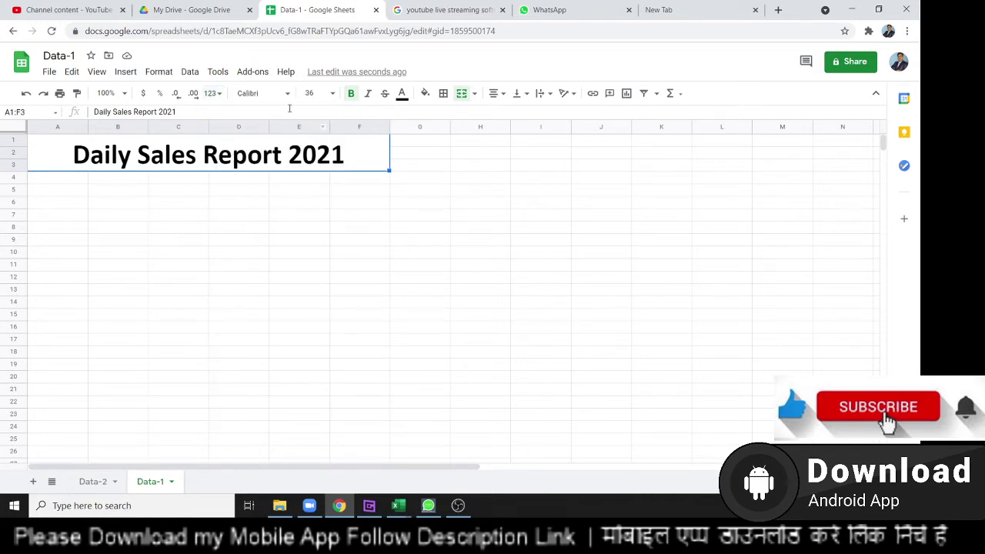
{"action": "left_click", "coordinate": [256, 96]}
{"action": "left_click", "coordinate": [291, 97]}
- Underline the merged 'Daily Sales Report 2021' title with Ctrl+U
{"action": "left_click", "coordinate": [166, 202]}
{"action": "left_click", "coordinate": [61, 192]}
{"action": "left_click", "coordinate": [62, 169]}
{"action": "key", "text": "ctrl+u"}
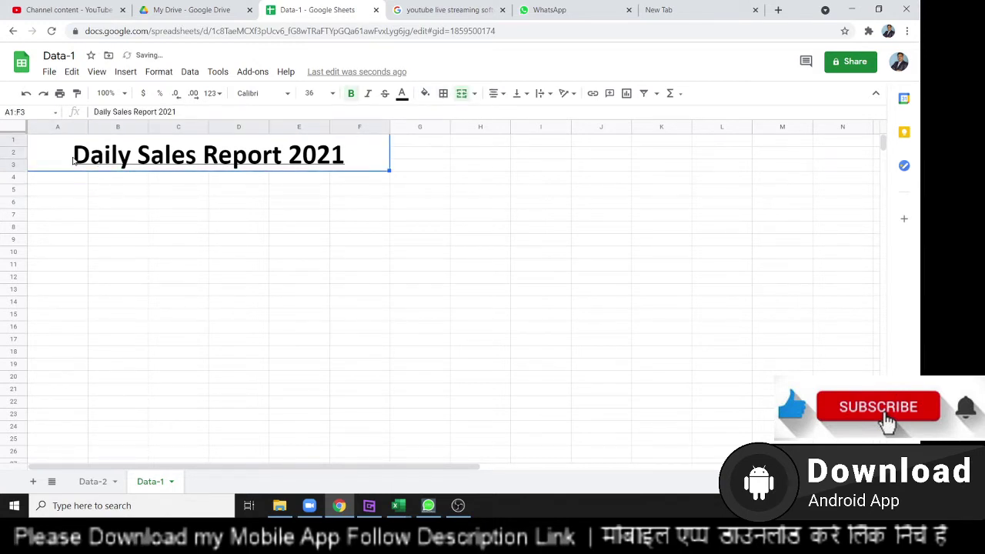
- Enter the labels 'Location' in A6 and 'Time' in E6 below the title
{"action": "left_click", "coordinate": [107, 190]}
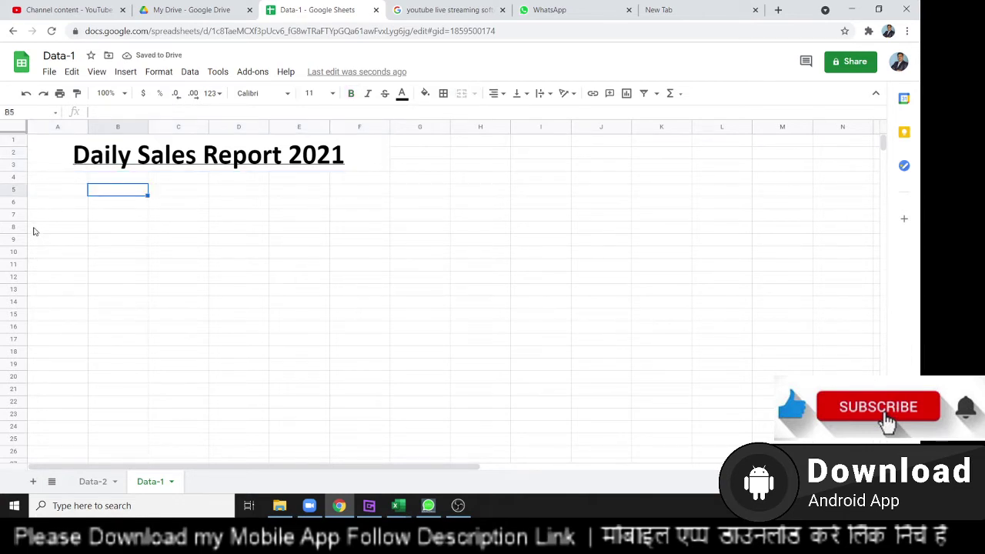
{"action": "left_click", "coordinate": [51, 205]}
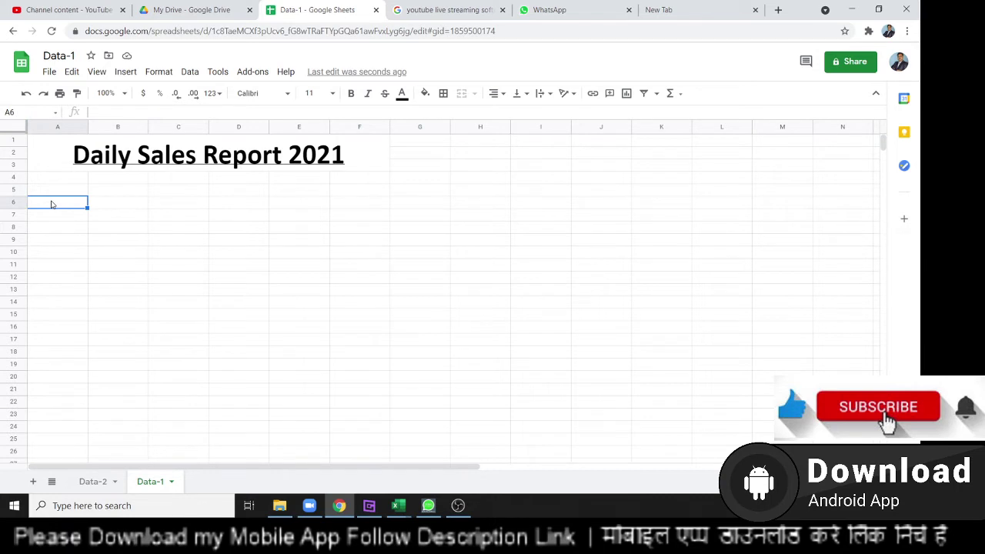
{"action": "type", "text": "Dat"}
{"action": "key", "text": "BackSpace"}
{"action": "key", "text": "BackSpace"}
{"action": "type", "text": "ocation"}
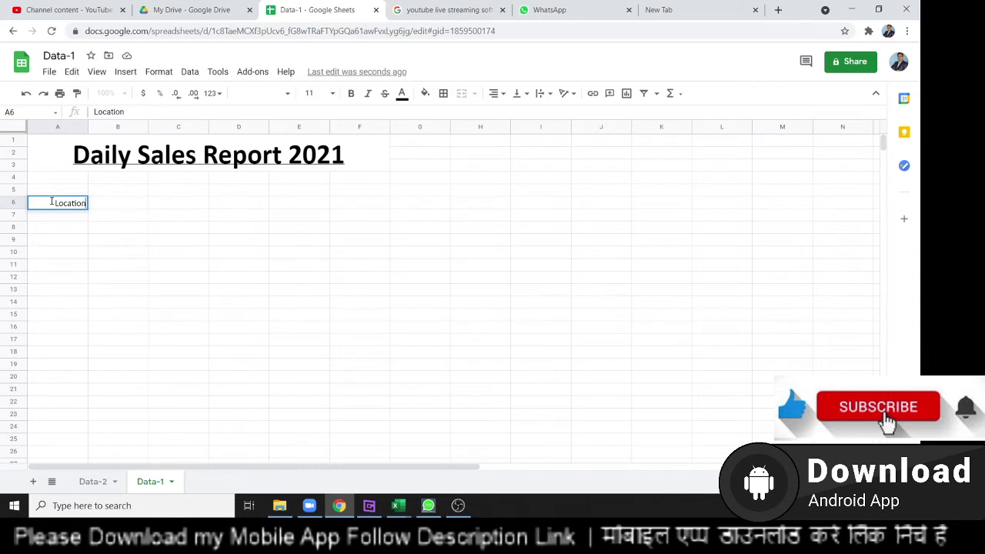
{"action": "key", "text": "Tab"}
{"action": "key", "text": "Tab"}
{"action": "key", "text": "Tab"}
{"action": "key", "text": "Tab"}
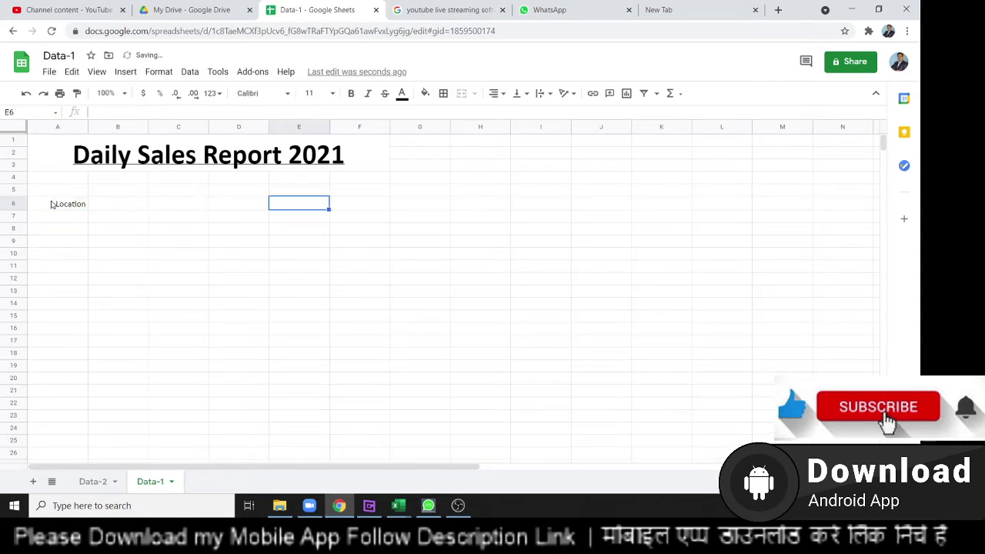
{"action": "key", "text": "Left"}
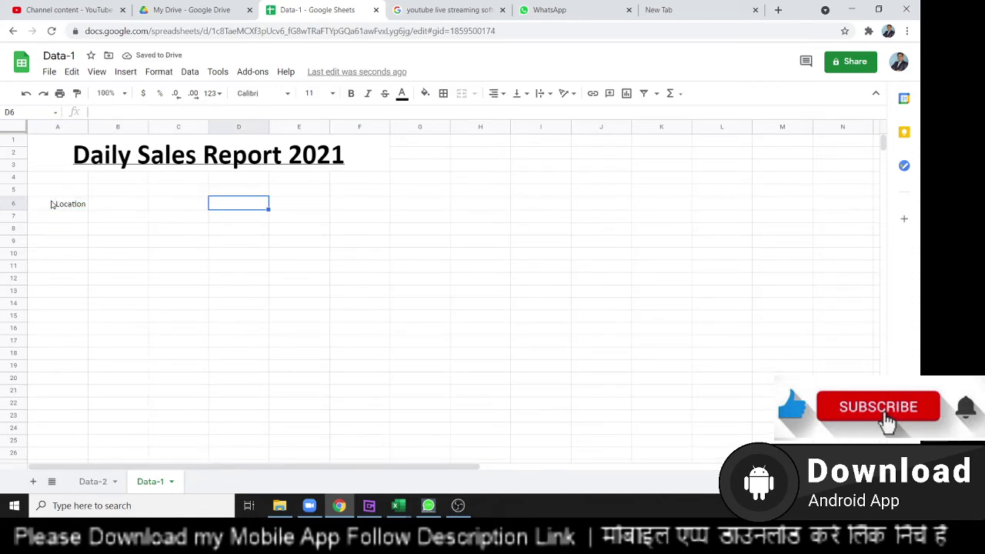
{"action": "key", "text": "Right"}
{"action": "type", "text": "Time"}
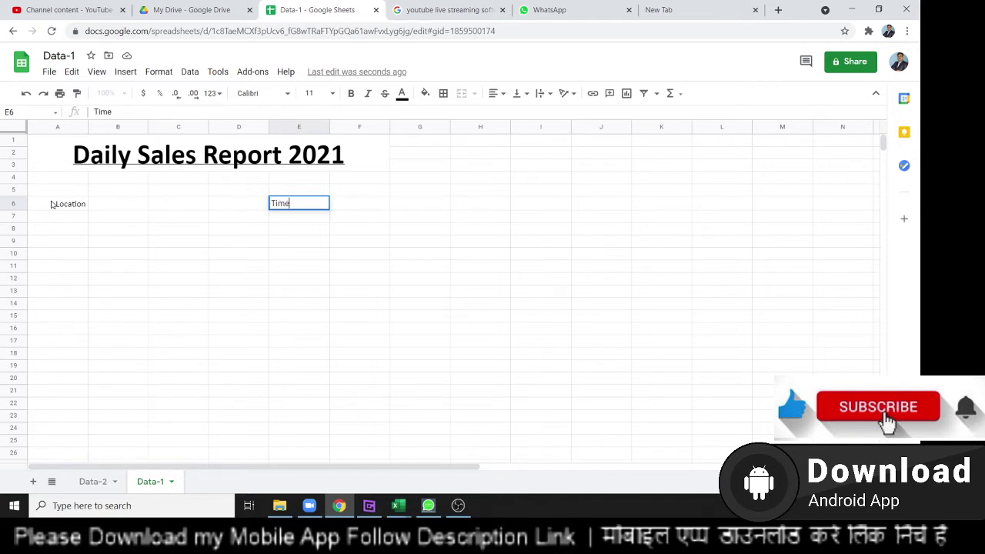
{"action": "key", "text": "Return"}
- Add a bottom border under A6:B6 as the Location fill-in line
{"action": "left_click_drag", "start_coordinate": [70, 206], "coordinate": [122, 212]}
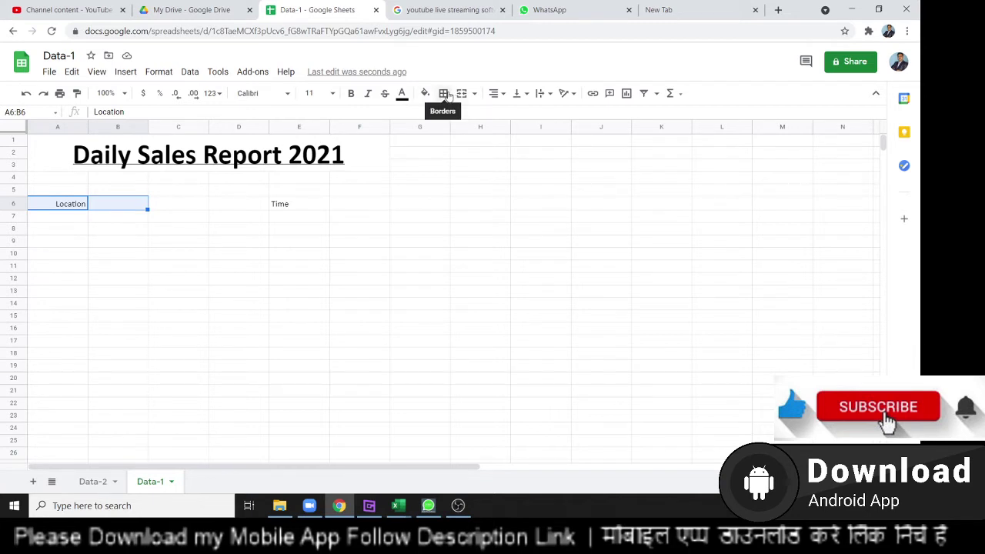
{"action": "left_click", "coordinate": [444, 93]}
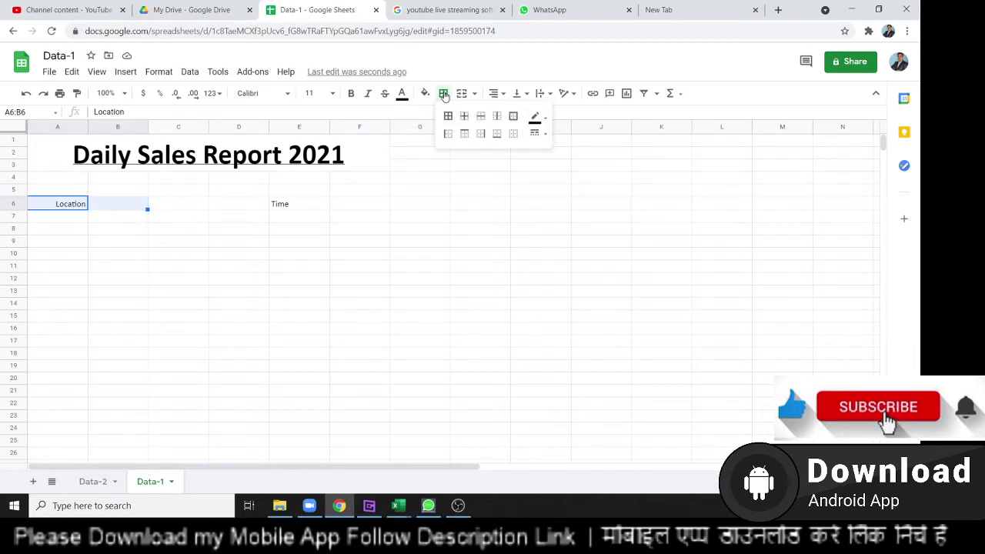
{"action": "left_click", "coordinate": [248, 231]}
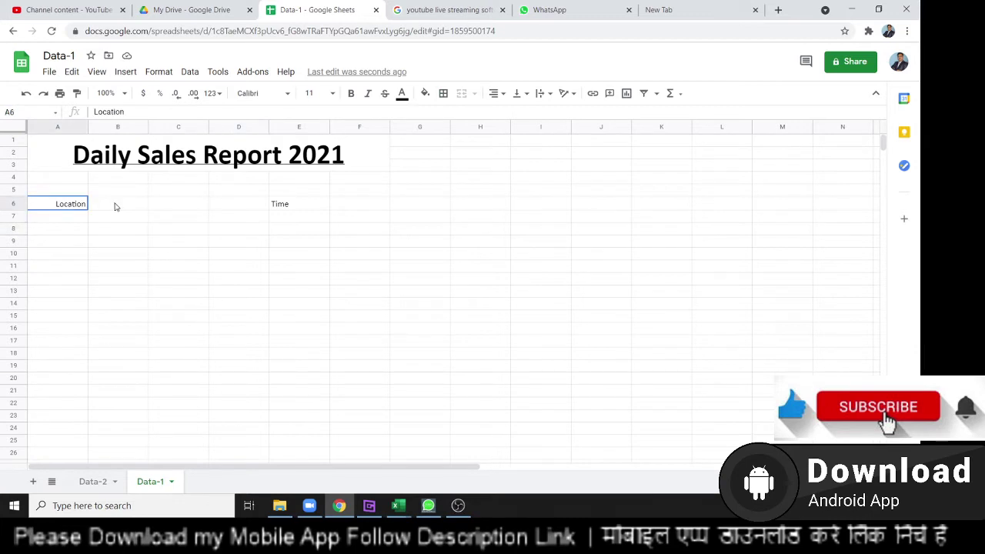
{"action": "left_click_drag", "start_coordinate": [66, 207], "coordinate": [122, 206]}
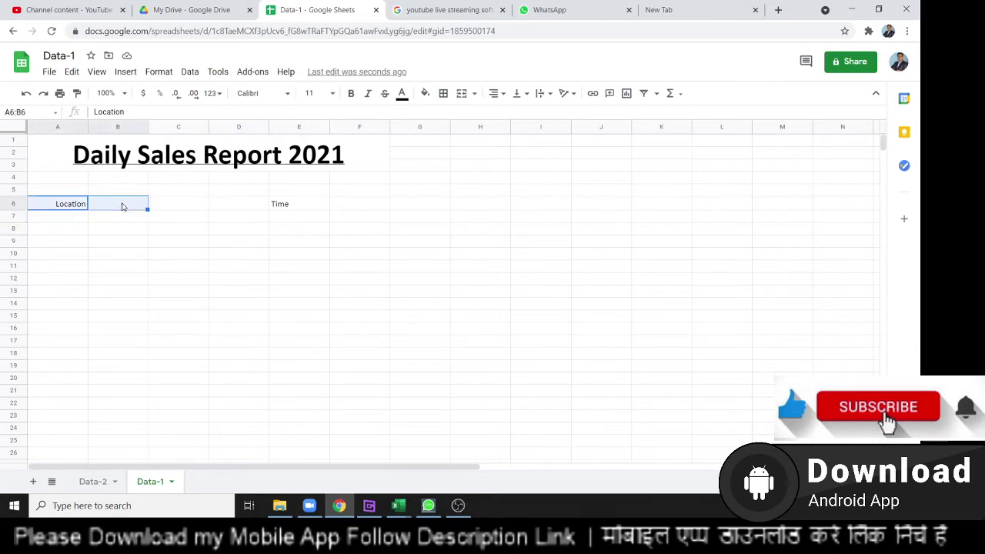
{"action": "left_click", "coordinate": [444, 94]}
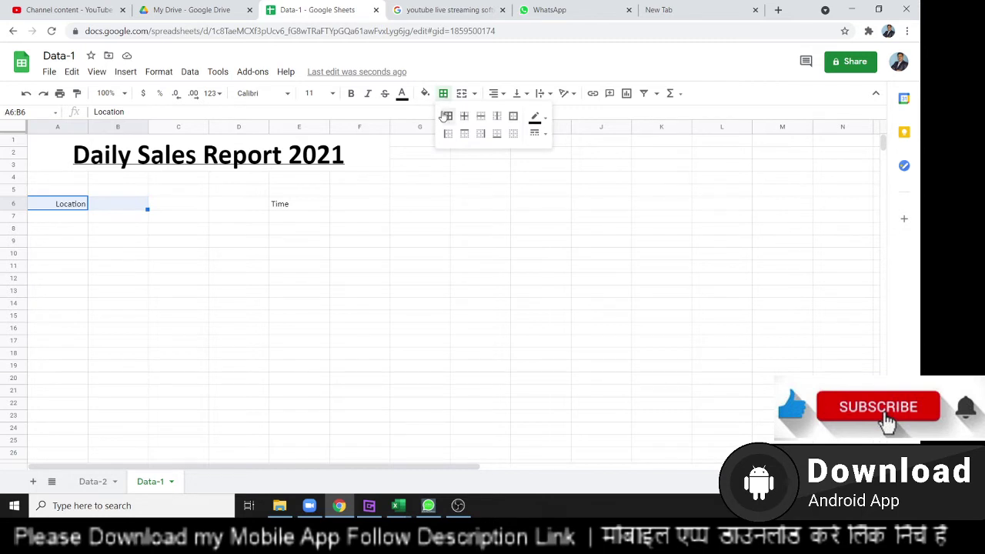
{"action": "left_click", "coordinate": [498, 138]}
{"action": "left_click", "coordinate": [243, 257]}
- Add a bottom border under E6:F6 as the Time fill-in line
{"action": "left_click_drag", "start_coordinate": [278, 208], "coordinate": [365, 209]}
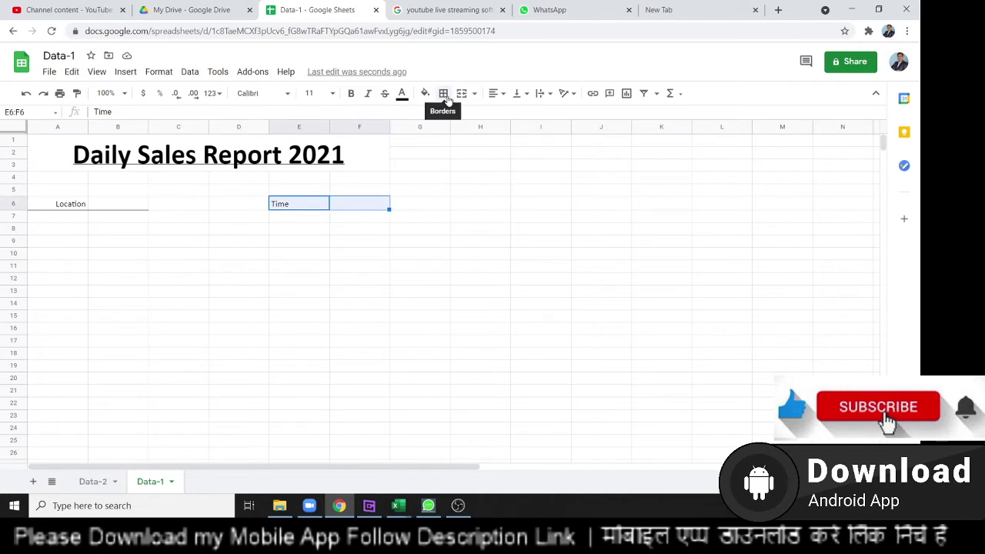
{"action": "left_click", "coordinate": [444, 94]}
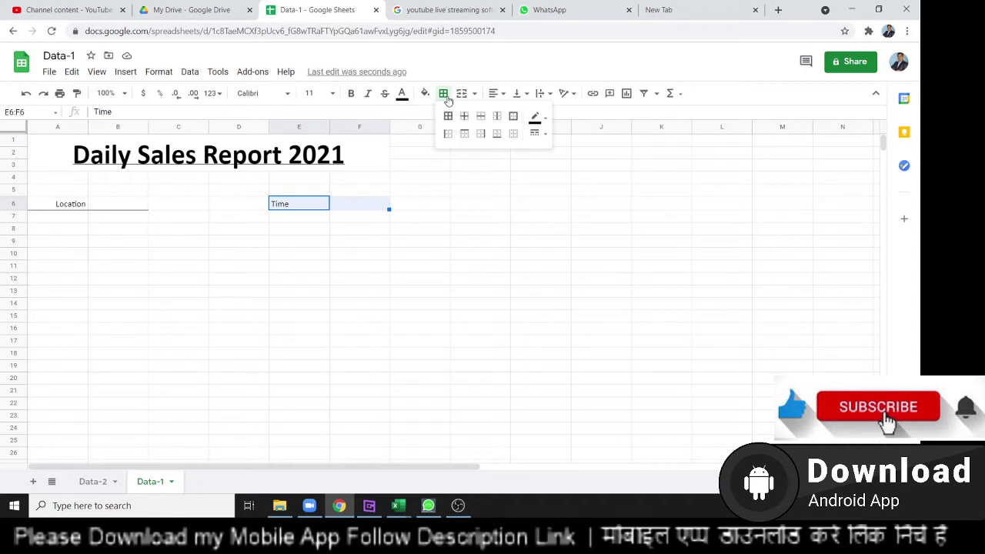
{"action": "left_click", "coordinate": [498, 137]}
{"action": "left_click", "coordinate": [341, 246]}
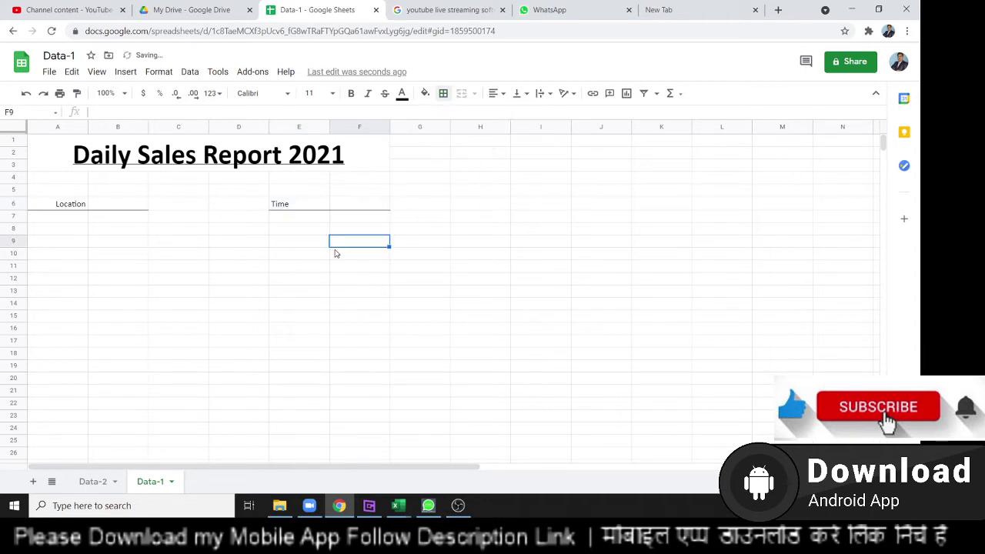
{"action": "left_click", "coordinate": [58, 257]}
- Enter the headers 'Sr' in A10 and 'Date' in B10, replacing a mistaken 'Name'
{"action": "type", "text": "Sr"}
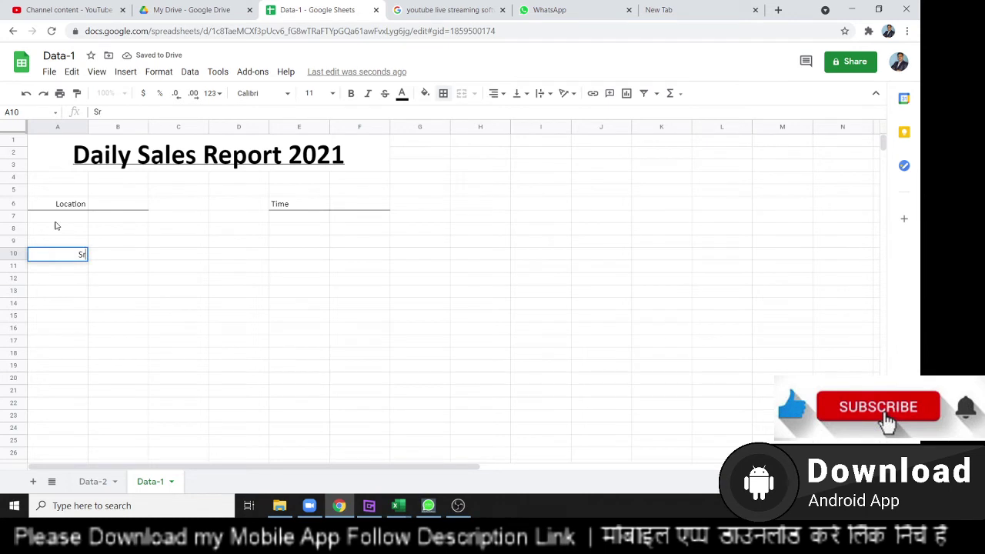
{"action": "key", "text": "Tab"}
{"action": "type", "text": "Name"}
{"action": "key", "text": "Tab"}
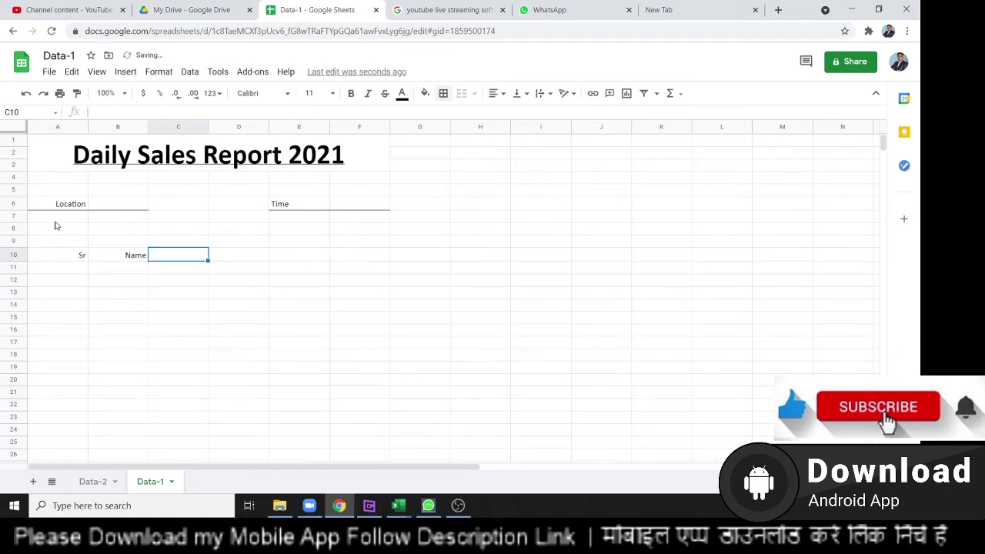
{"action": "key", "text": "Left"}
{"action": "key", "text": "Return"}
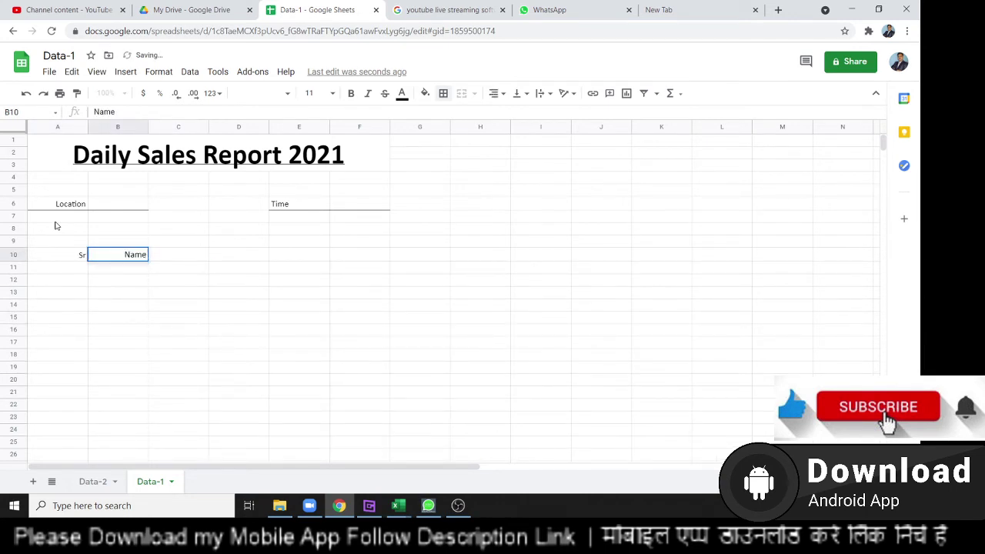
{"action": "type", "text": "Data"}
{"action": "key", "text": "Escape"}
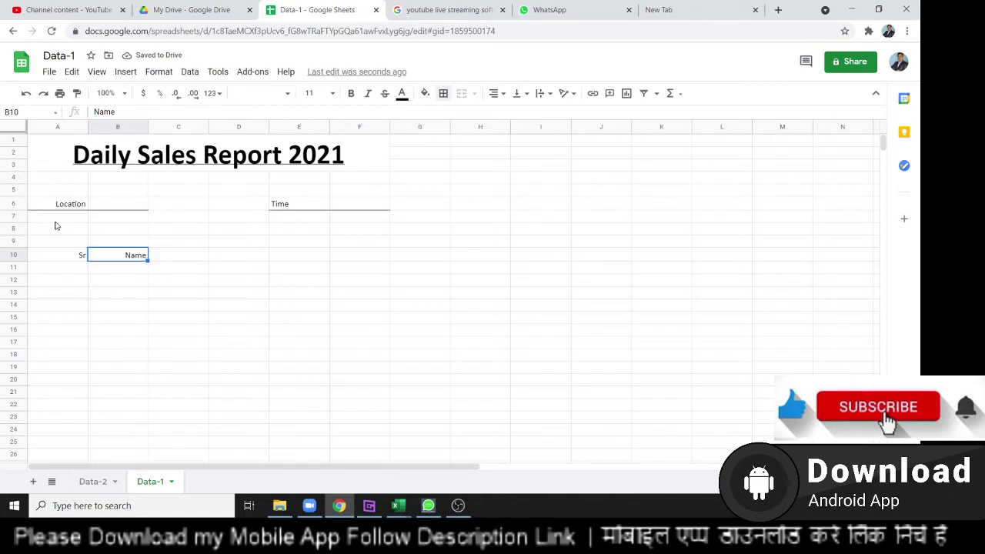
{"action": "key", "text": "Delete"}
{"action": "type", "text": "Dat"}
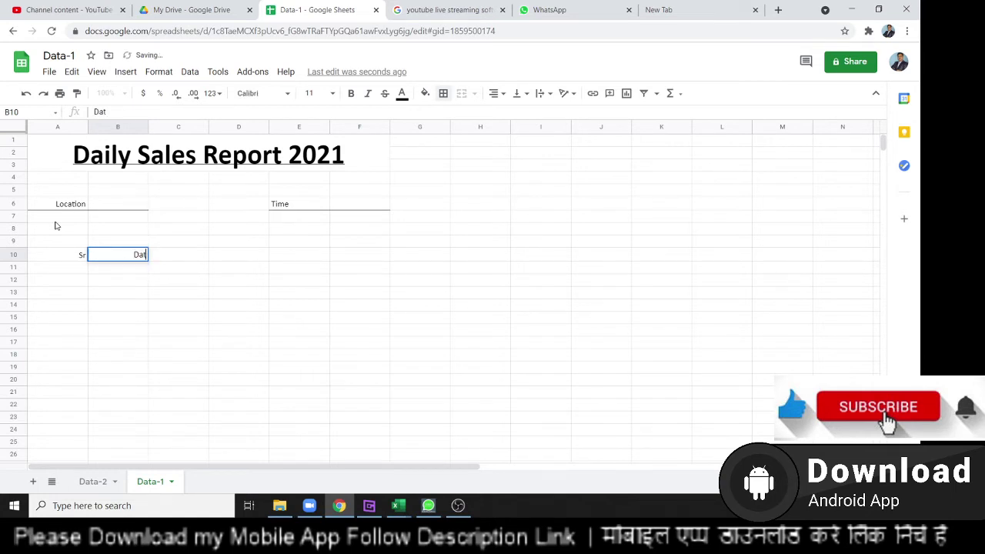
{"action": "type", "text": "e"}
{"action": "key", "text": "Tab"}
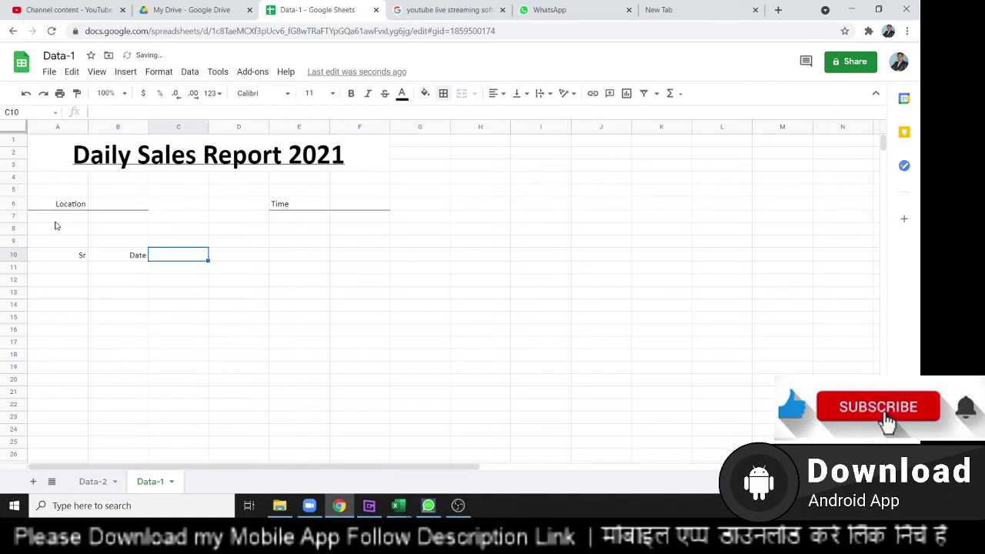
- Enter the headers Part, Cr, De and Balance in C10 through F10
{"action": "type", "text": "Part"}
{"action": "key", "text": "Tab"}
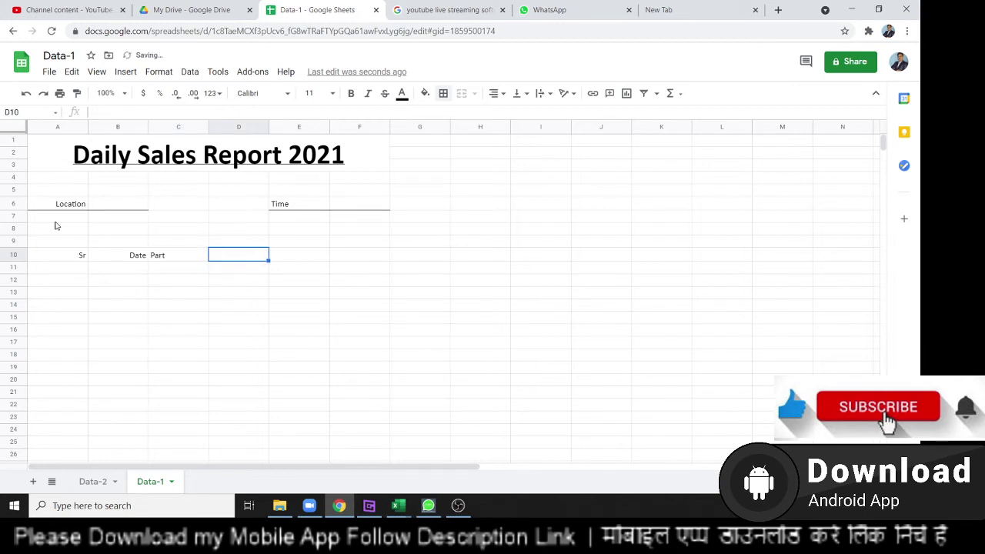
{"action": "type", "text": "Ce"}
{"action": "key", "text": "Tab"}
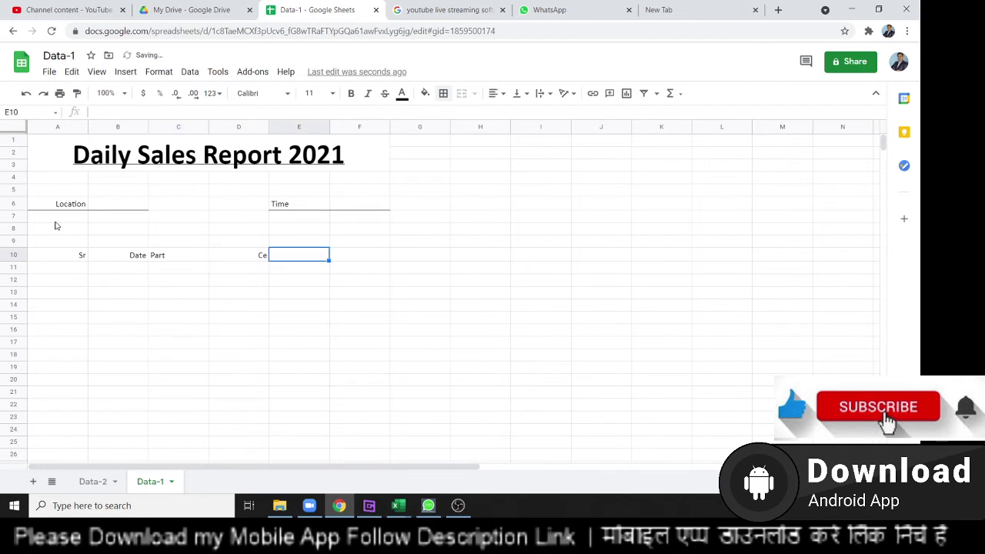
{"action": "key", "text": "Left"}
{"action": "type", "text": "Cr"}
{"action": "key", "text": "Tab"}
{"action": "type", "text": "De"}
{"action": "key", "text": "Tab"}
{"action": "type", "text": "B"}
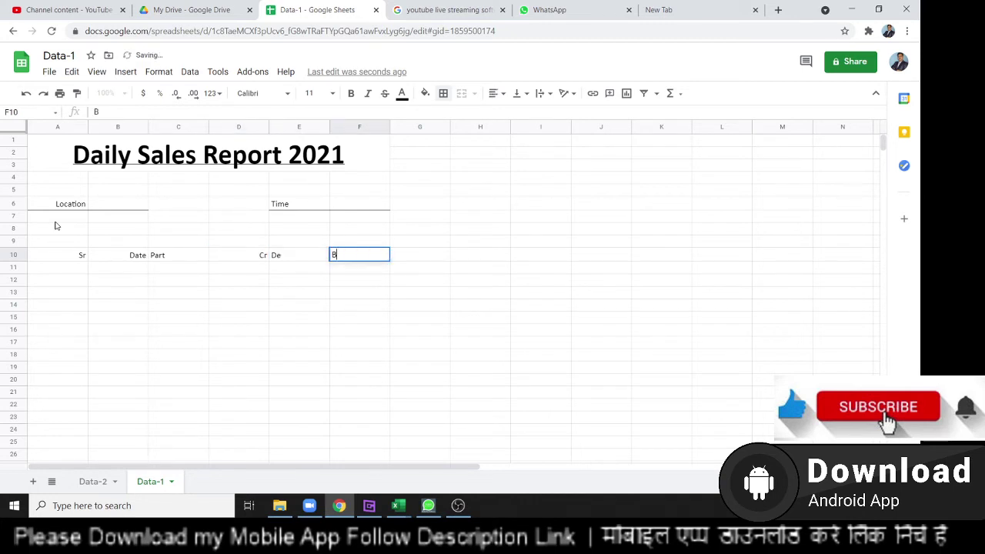
{"action": "type", "text": "A"}
{"action": "type", "text": "ala"}
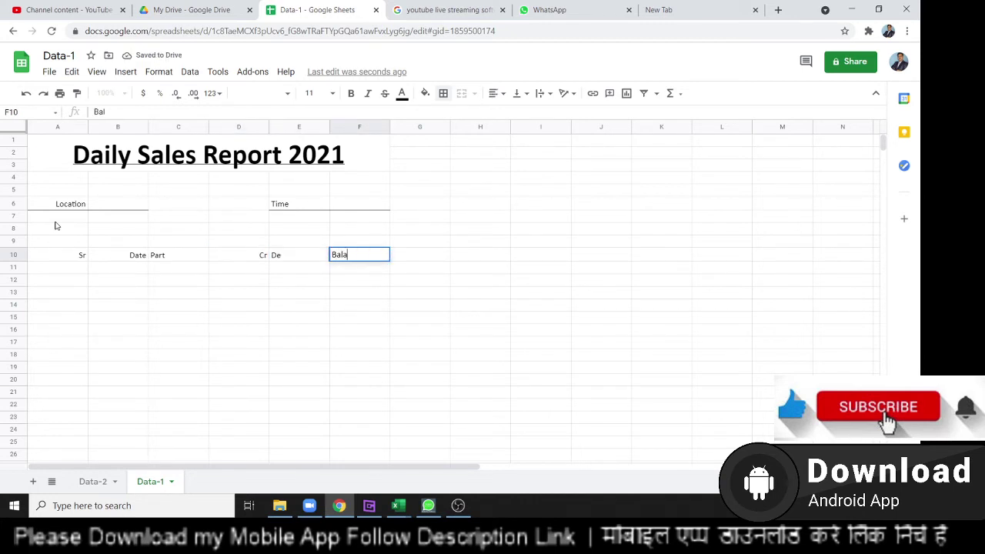
{"action": "type", "text": "nce"}
{"action": "key", "text": "Return"}
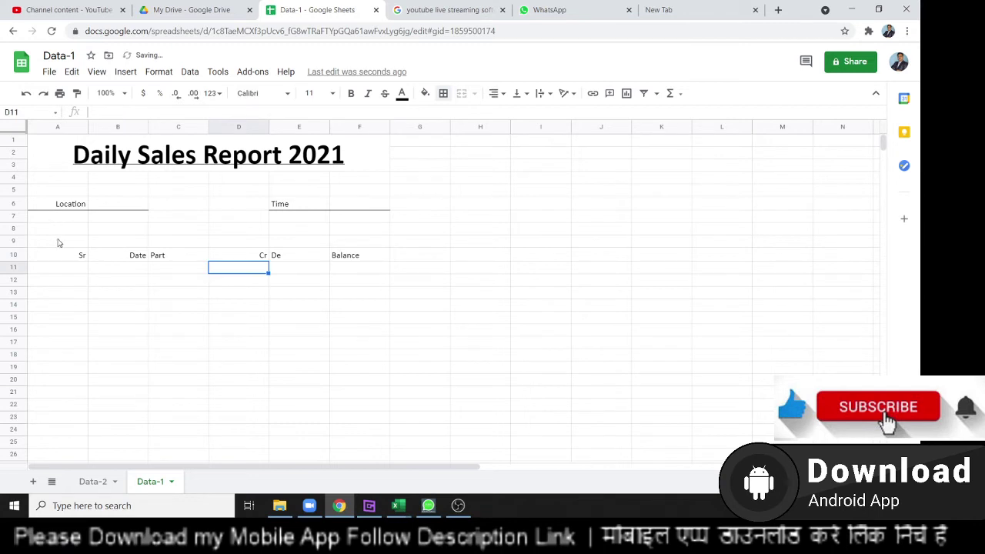
- Apply All borders to A10:F26 to create the table grid
{"action": "left_click_drag", "start_coordinate": [57, 254], "coordinate": [366, 258]}
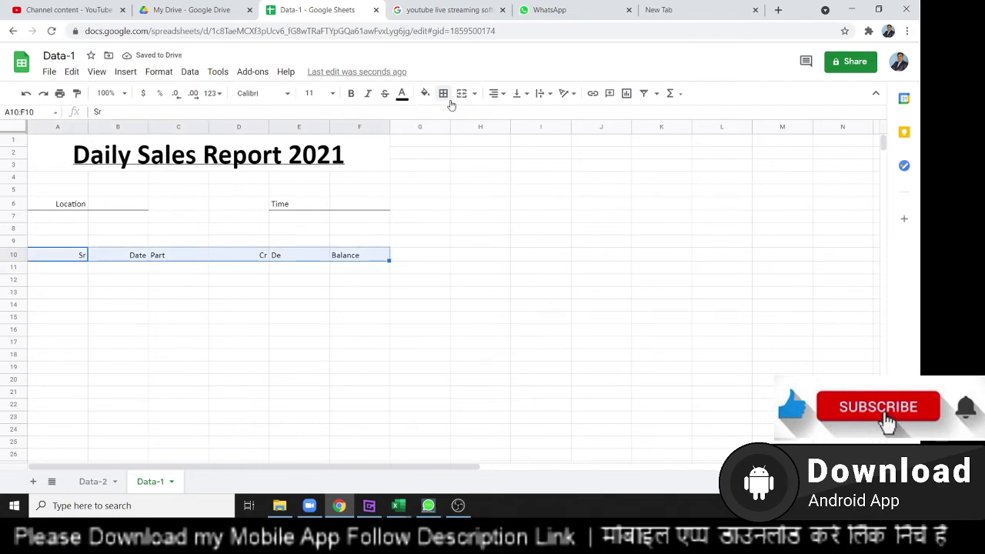
{"action": "scroll", "coordinate": [356, 376], "scroll_direction": "down", "scroll_amount": 3}
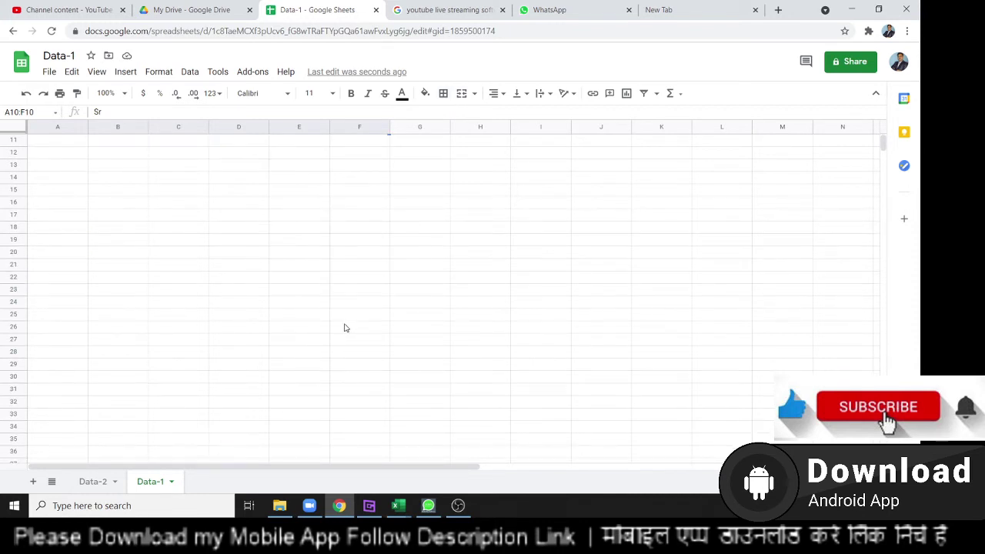
{"action": "scroll", "coordinate": [345, 328], "scroll_direction": "up", "scroll_amount": 2}
{"action": "left_click", "coordinate": [378, 408], "text": "shift"}
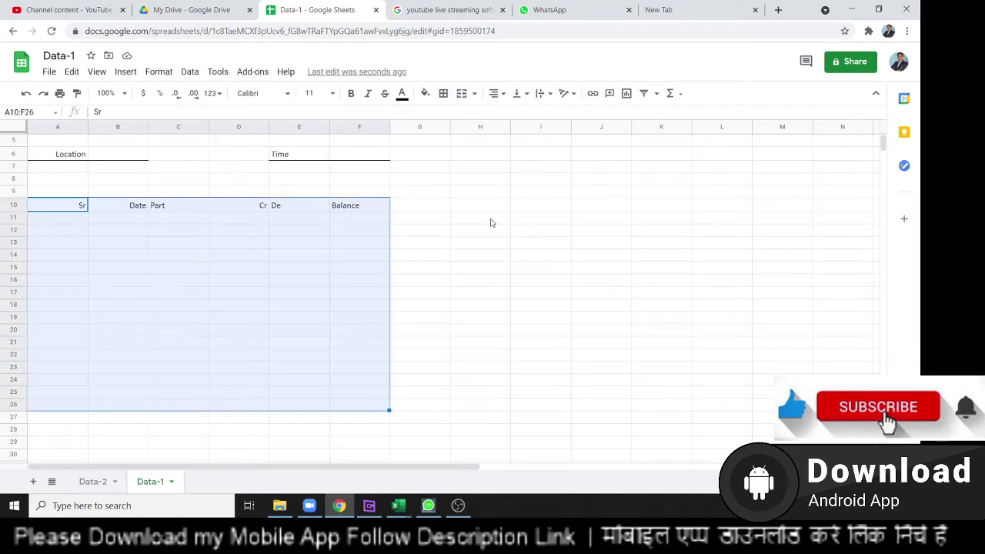
{"action": "left_click", "coordinate": [444, 93]}
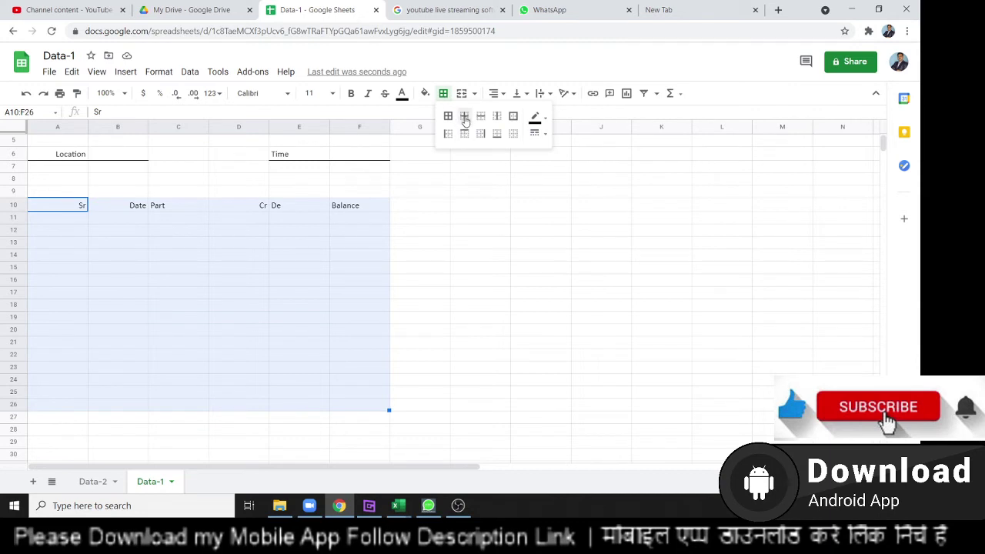
{"action": "left_click", "coordinate": [448, 115]}
{"action": "left_click", "coordinate": [238, 230]}
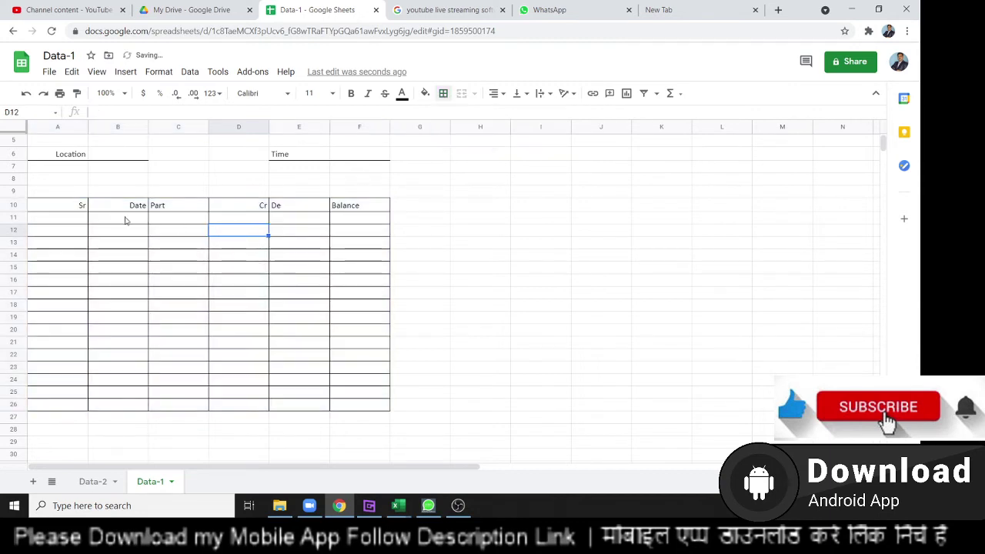
{"action": "left_click_drag", "start_coordinate": [77, 205], "coordinate": [348, 213]}
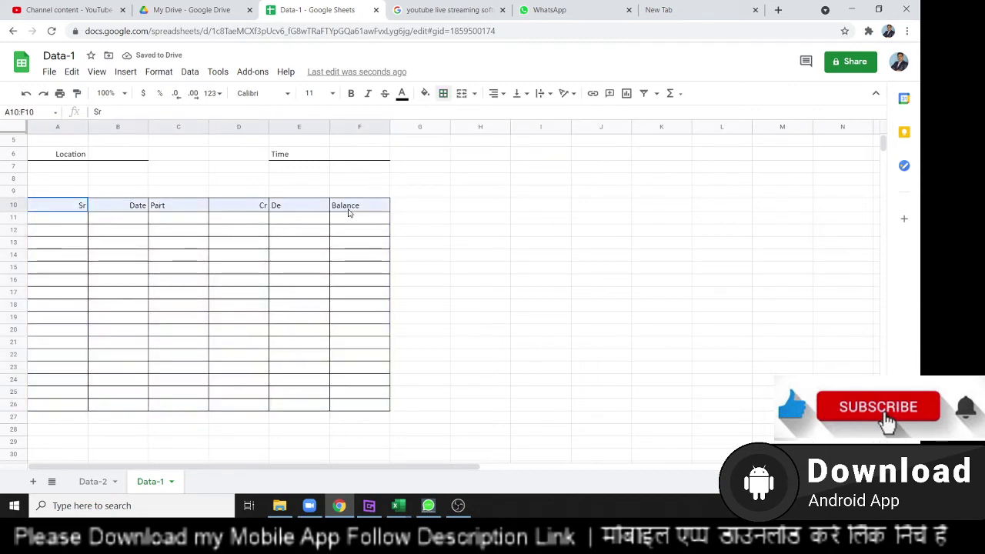
- Give the header row A10:F10 thick borders on every cell
{"action": "left_click", "coordinate": [444, 93]}
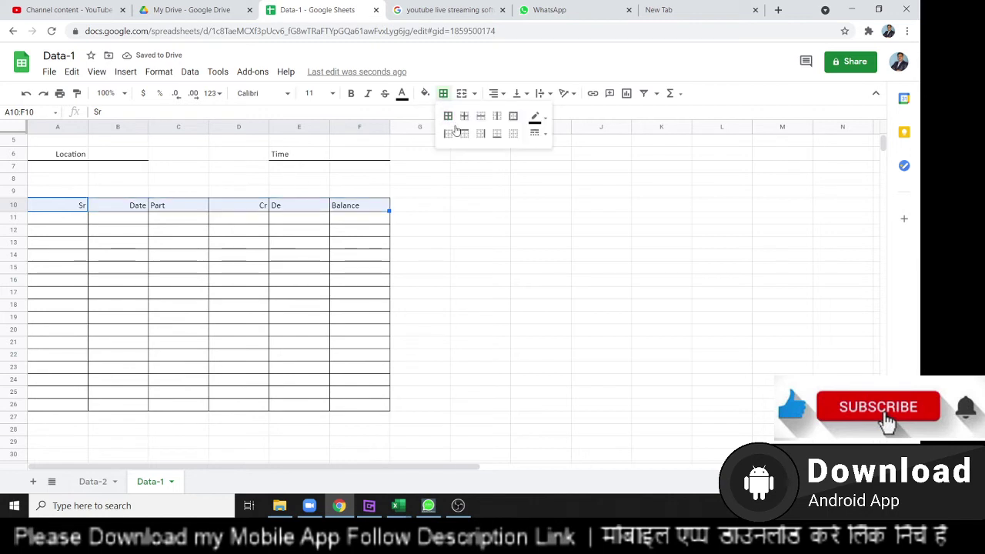
{"action": "left_click", "coordinate": [514, 117]}
{"action": "left_click", "coordinate": [193, 269]}
{"action": "left_click_drag", "start_coordinate": [77, 206], "coordinate": [358, 205]}
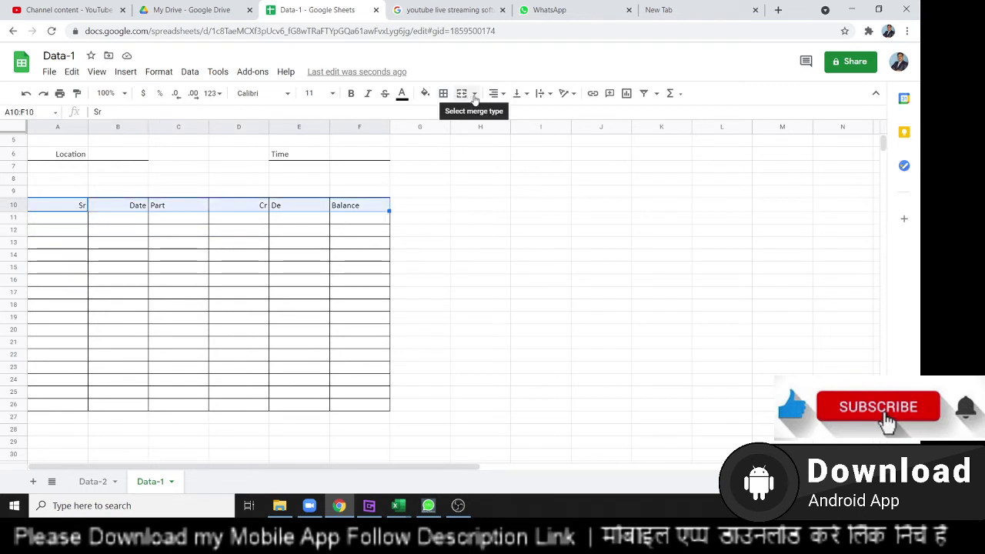
{"action": "left_click", "coordinate": [474, 96]}
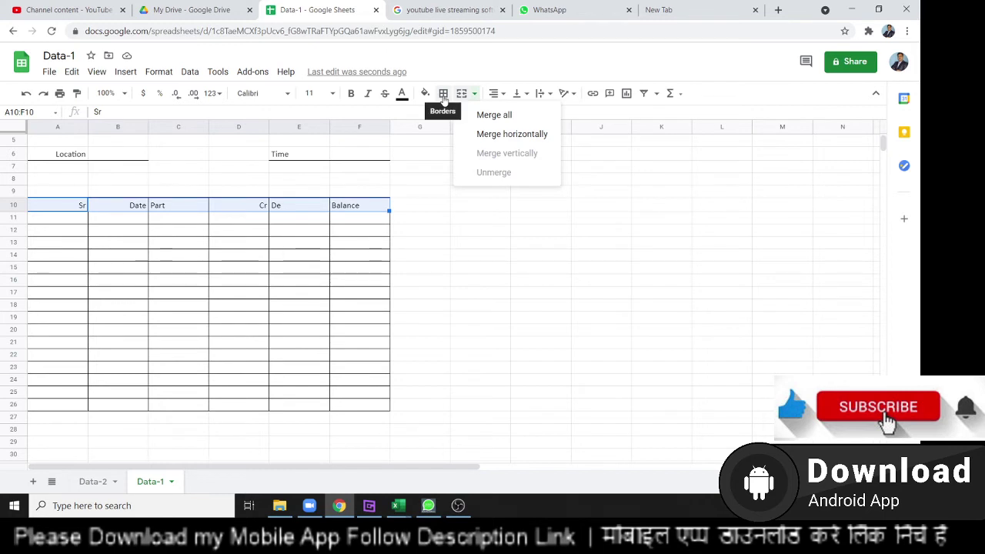
{"action": "left_click", "coordinate": [442, 95]}
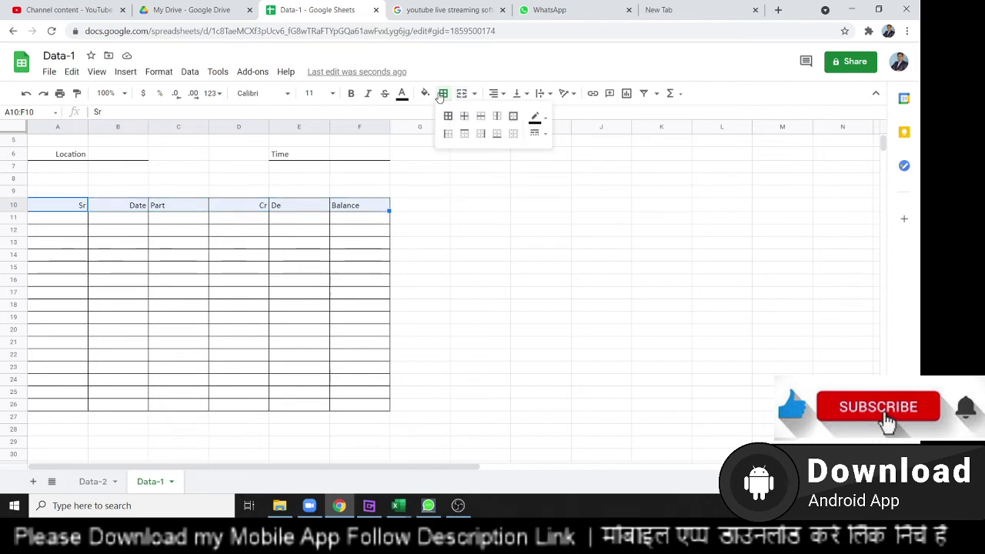
{"action": "left_click", "coordinate": [544, 140]}
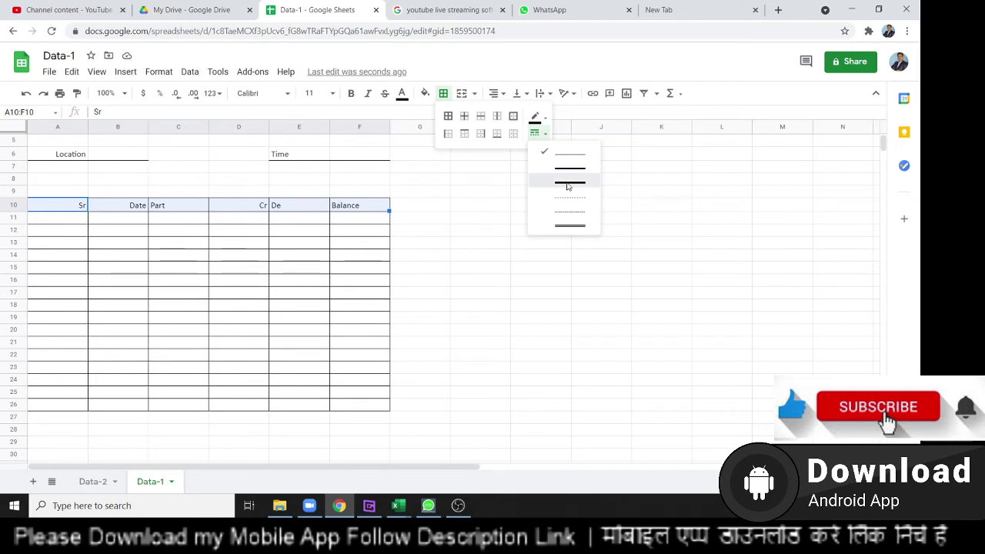
{"action": "left_click", "coordinate": [568, 183]}
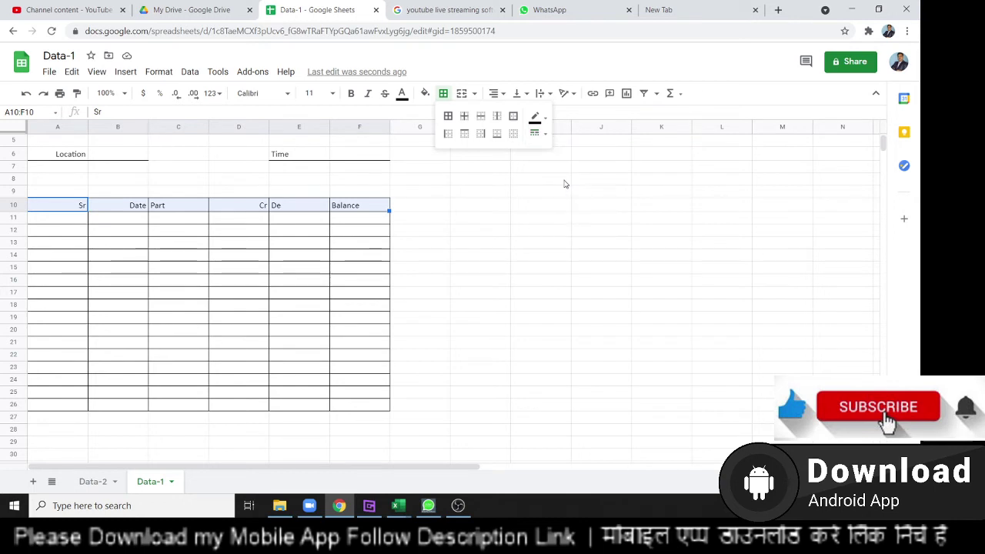
{"action": "left_click", "coordinate": [448, 117]}
{"action": "left_click", "coordinate": [50, 259]}
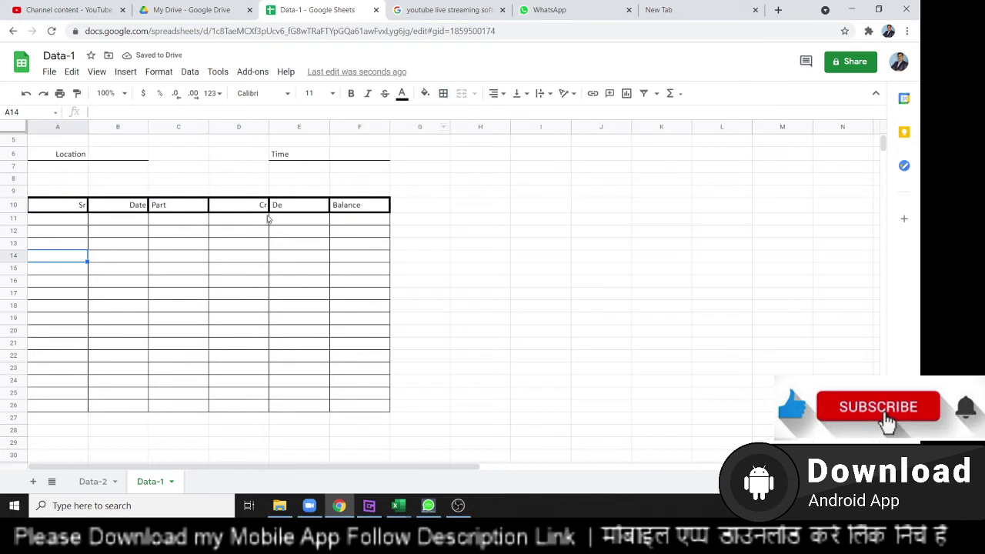
- Apply double-line borders to every cell of row 26, A26:F26
{"action": "left_click", "coordinate": [157, 236]}
{"action": "left_click", "coordinate": [59, 408]}
{"action": "left_click_drag", "start_coordinate": [117, 417], "coordinate": [377, 407]}
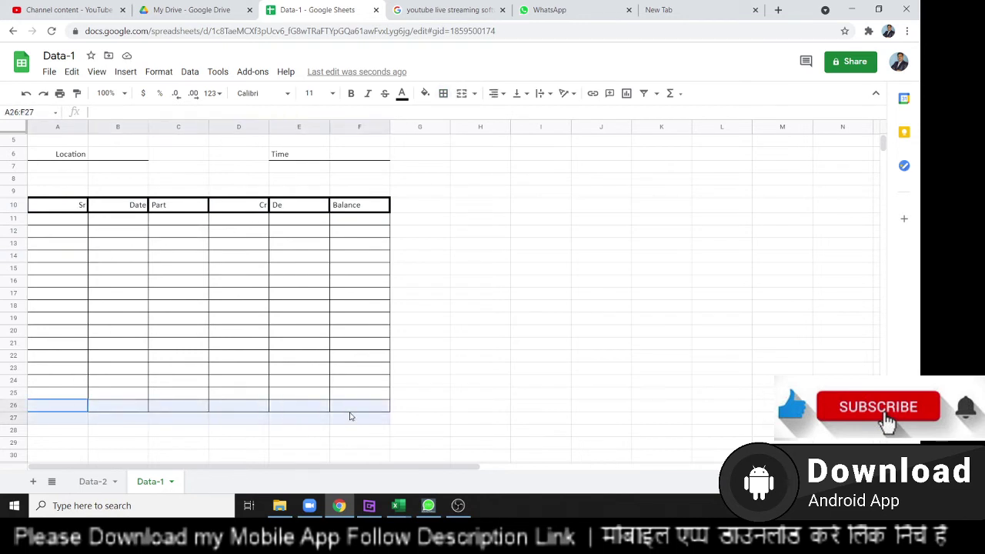
{"action": "left_click", "coordinate": [444, 94]}
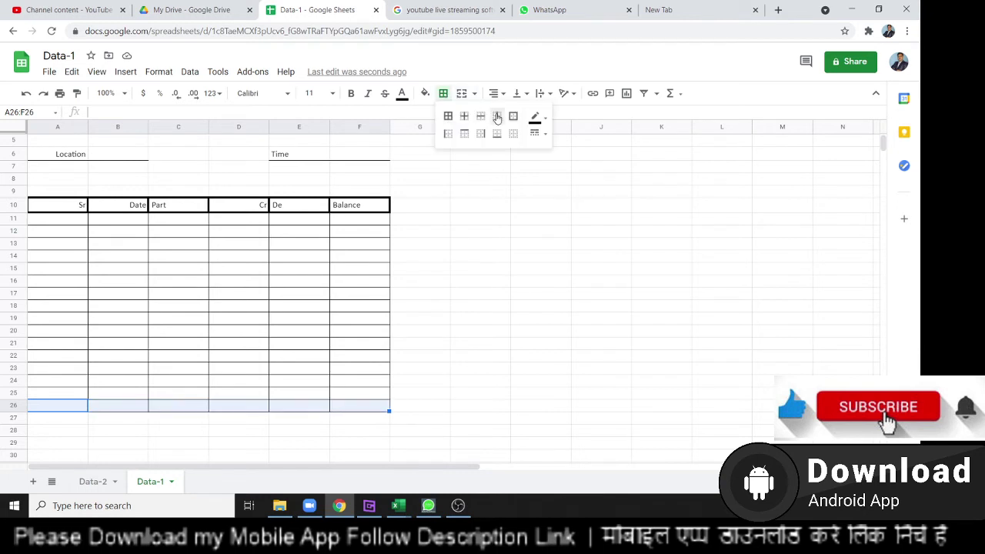
{"action": "left_click", "coordinate": [537, 133]}
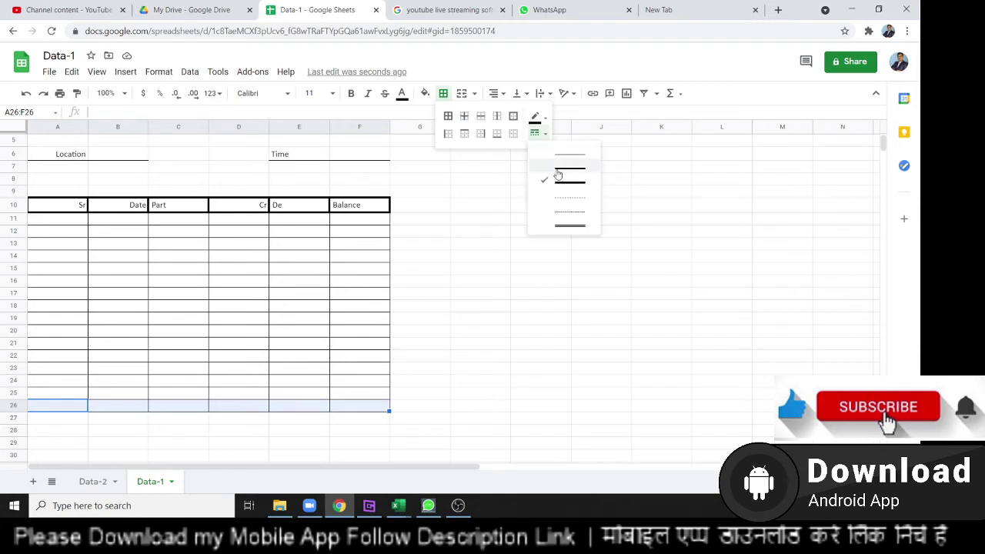
{"action": "left_click", "coordinate": [573, 226]}
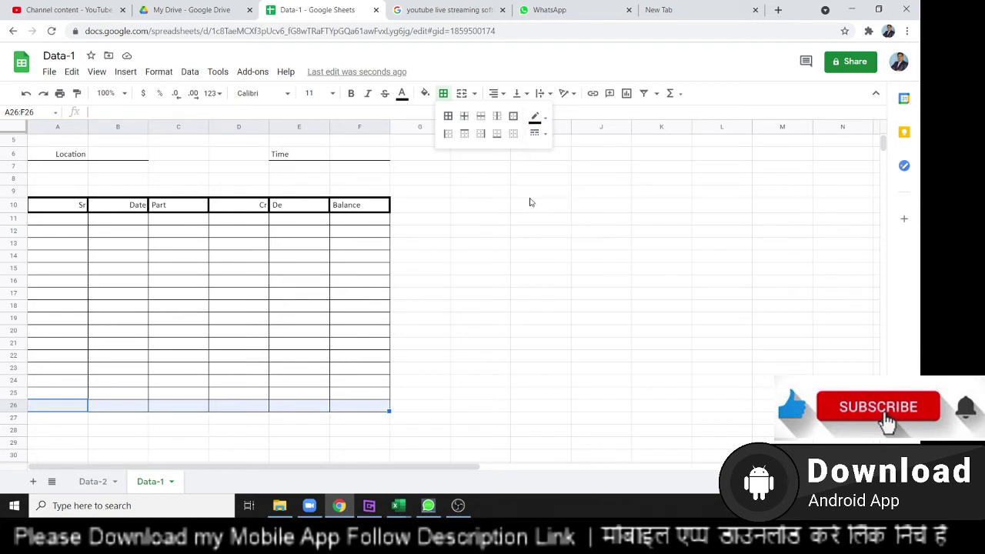
{"action": "left_click", "coordinate": [448, 117]}
{"action": "left_click", "coordinate": [234, 279]}
{"action": "left_click", "coordinate": [47, 408]}
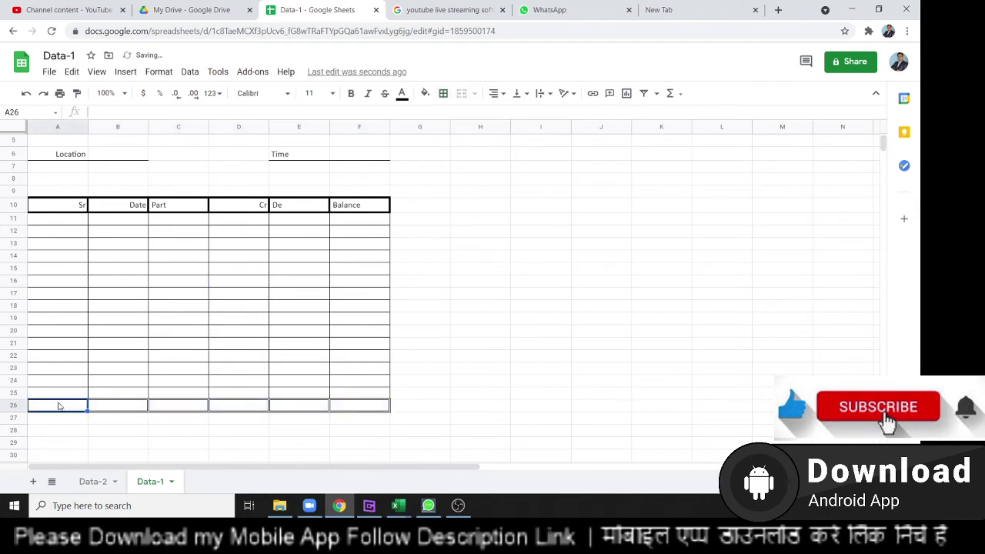
- Type 'Total' in A26 and enter =SUM(D11:D25) in D26
{"action": "type", "text": "Total"}
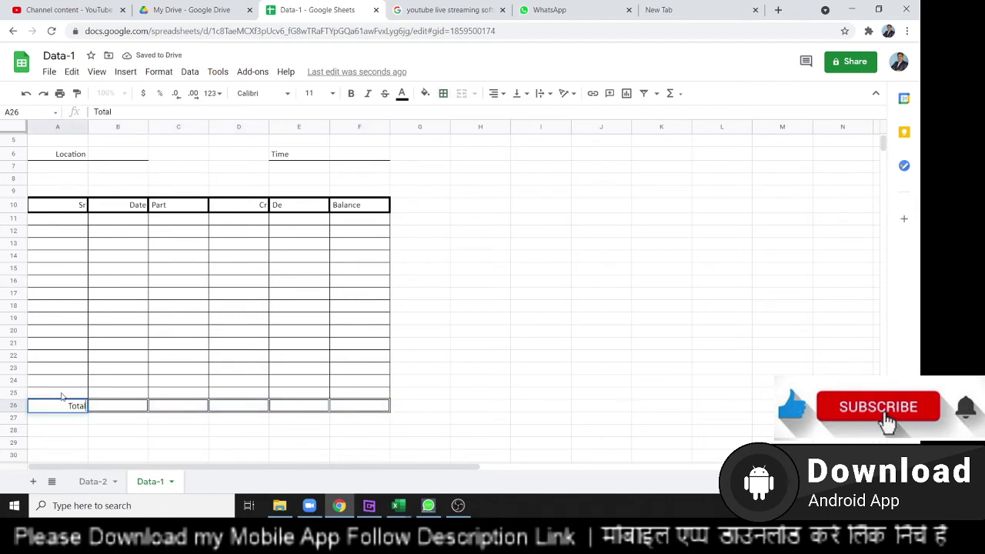
{"action": "key", "text": "Tab"}
{"action": "key", "text": "Tab"}
{"action": "key", "text": "Tab"}
{"action": "key", "text": "Tab"}
{"action": "key", "text": "Left"}
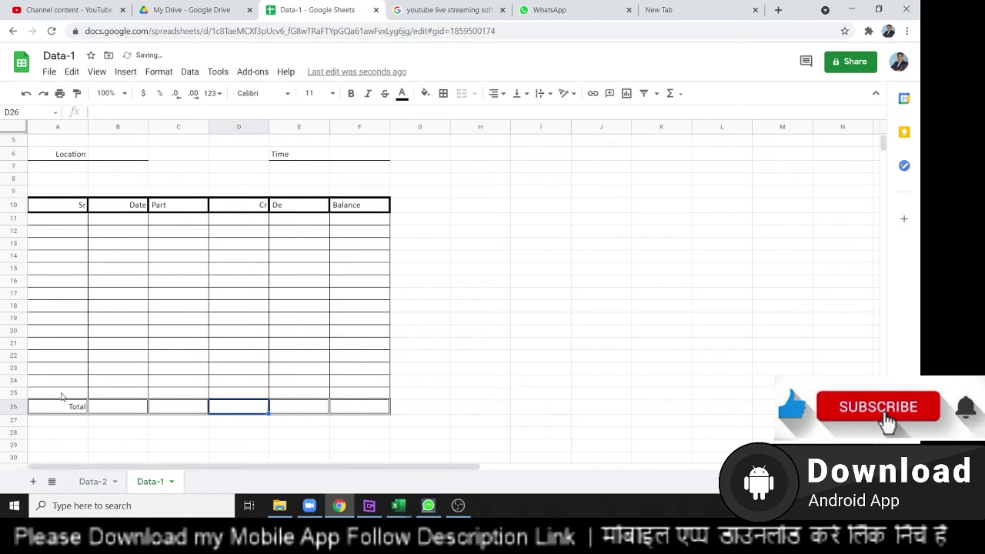
{"action": "type", "text": "=s"}
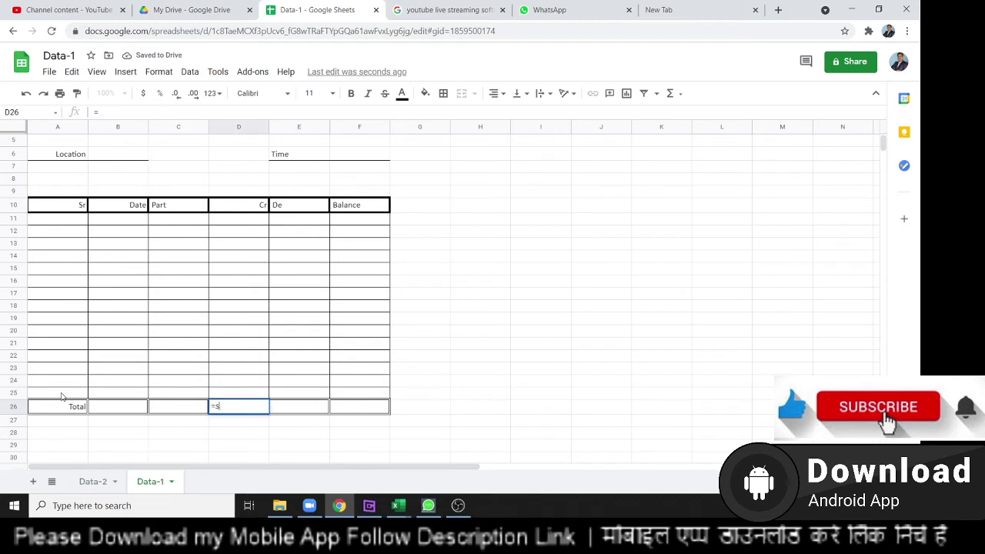
{"action": "type", "text": "um"}
{"action": "key", "text": "Tab"}
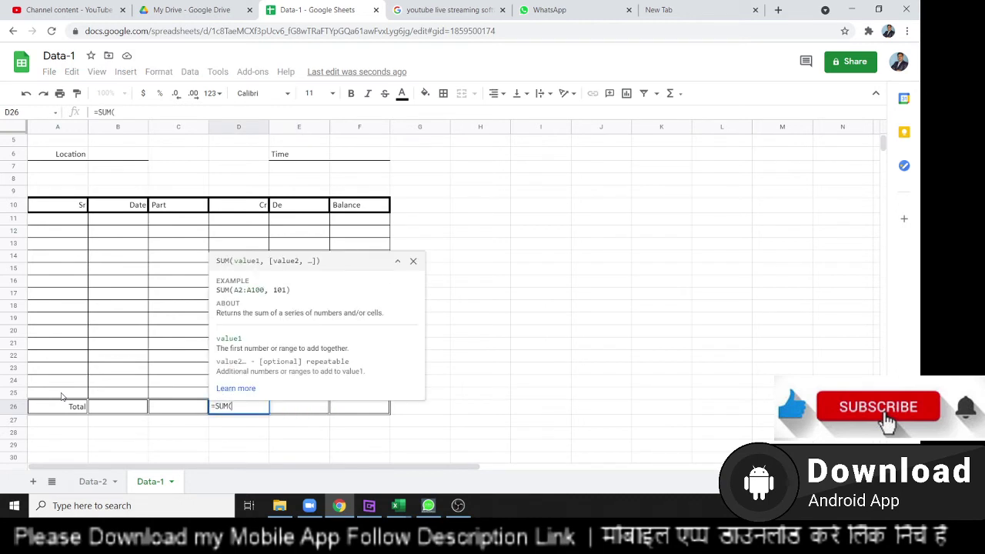
{"action": "key", "text": "Up"}
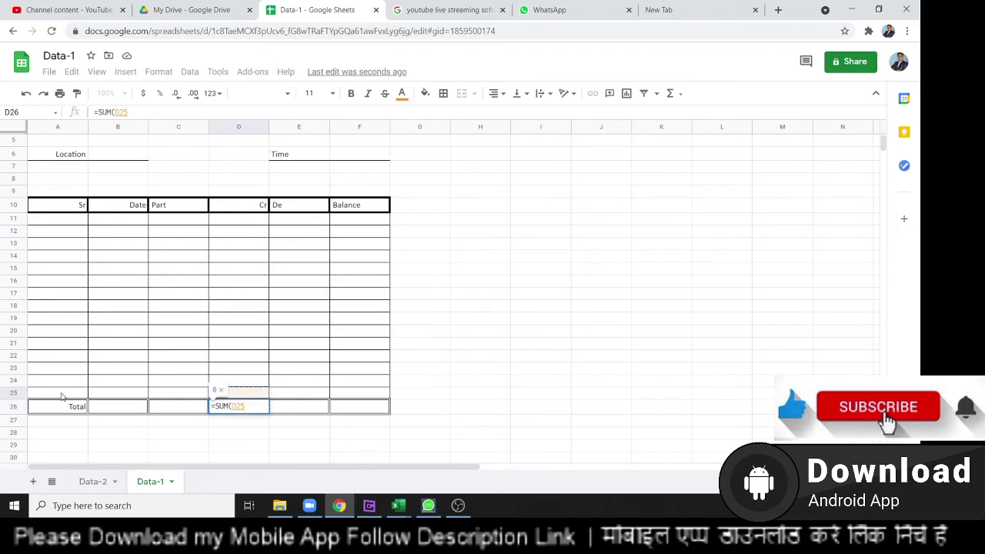
{"action": "key", "text": "ctrl+shift+Up"}
{"action": "key", "text": "shift+Down"}
{"action": "key", "text": "Return"}
- Enter =SUM(E11:E25) in E26
{"action": "key", "text": "Up"}
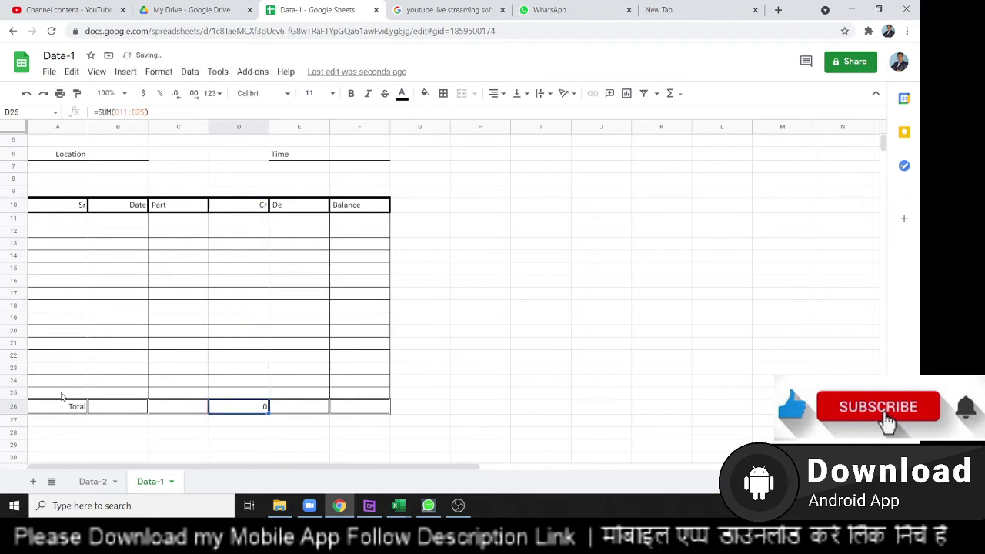
{"action": "key", "text": "Right"}
{"action": "type", "text": "=sum("}
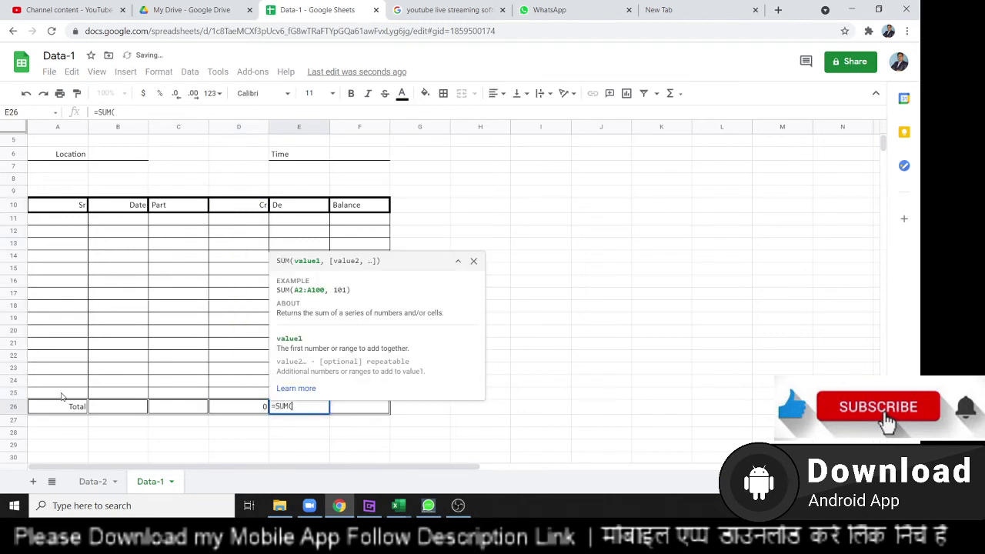
{"action": "key", "text": "Up"}
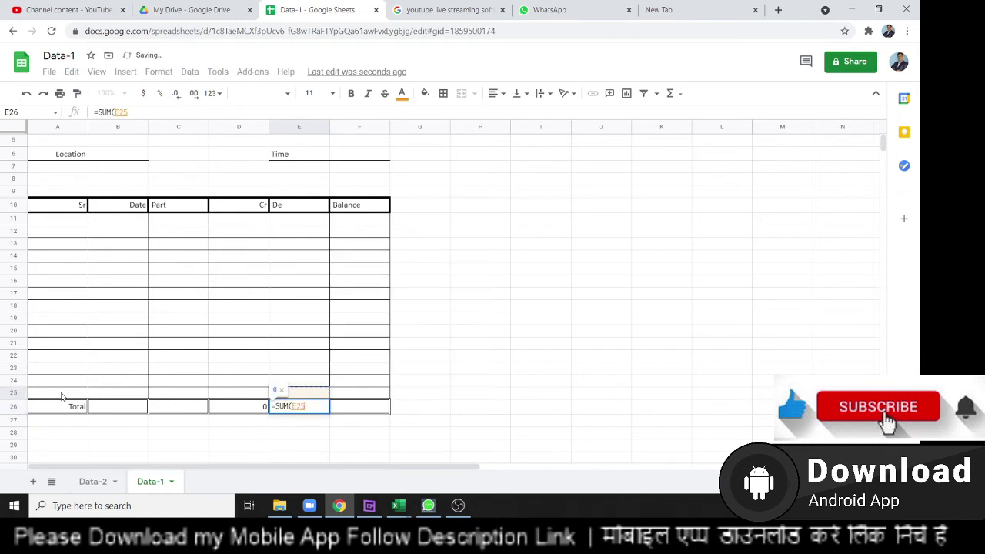
{"action": "key", "text": "ctrl+shift+Up"}
{"action": "key", "text": "shift+Down"}
{"action": "key", "text": "Return"}
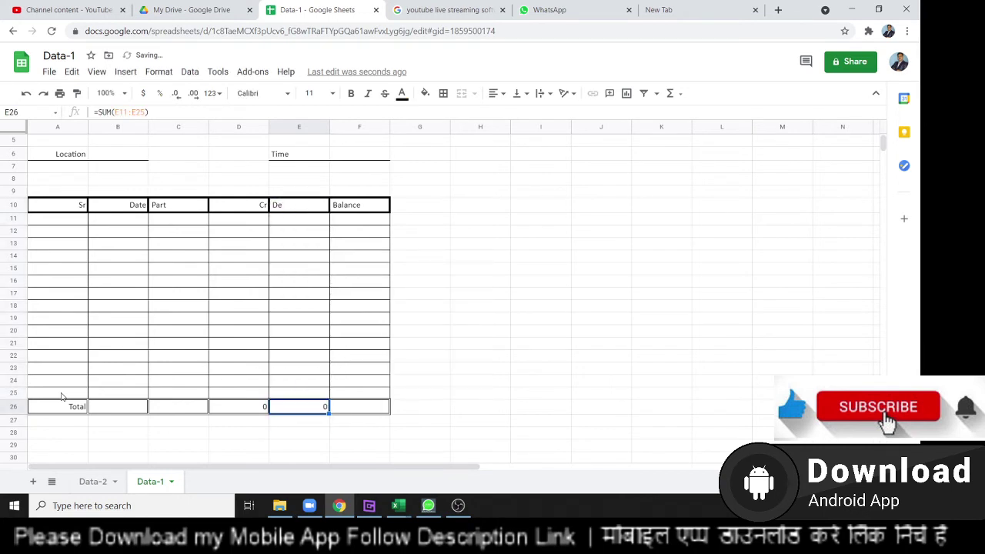
- Enter the balance formula =D26-E26 in F26
{"action": "key", "text": "Up"}
{"action": "key", "text": "Right"}
{"action": "type", "text": "="}
{"action": "key", "text": "Left"}
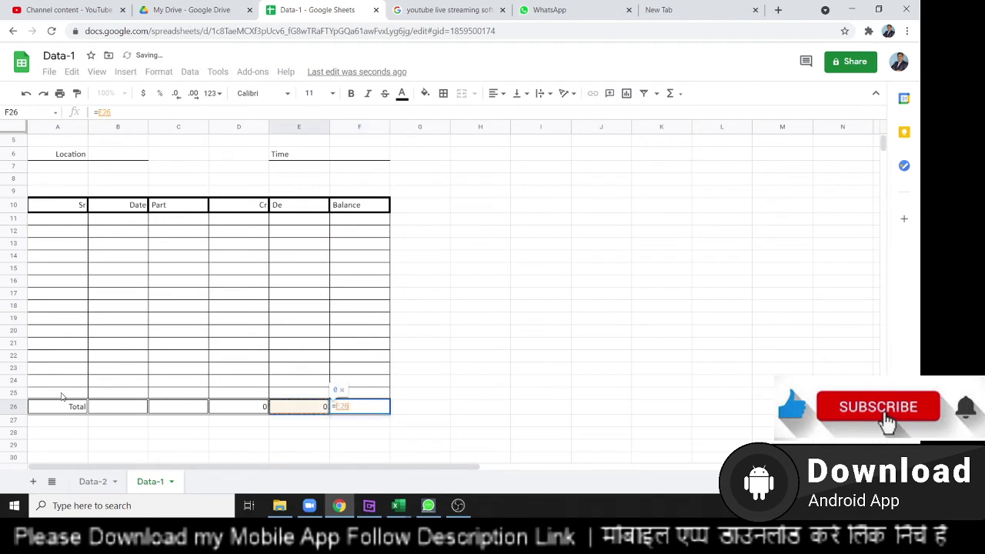
{"action": "key", "text": "Left"}
{"action": "type", "text": "-"}
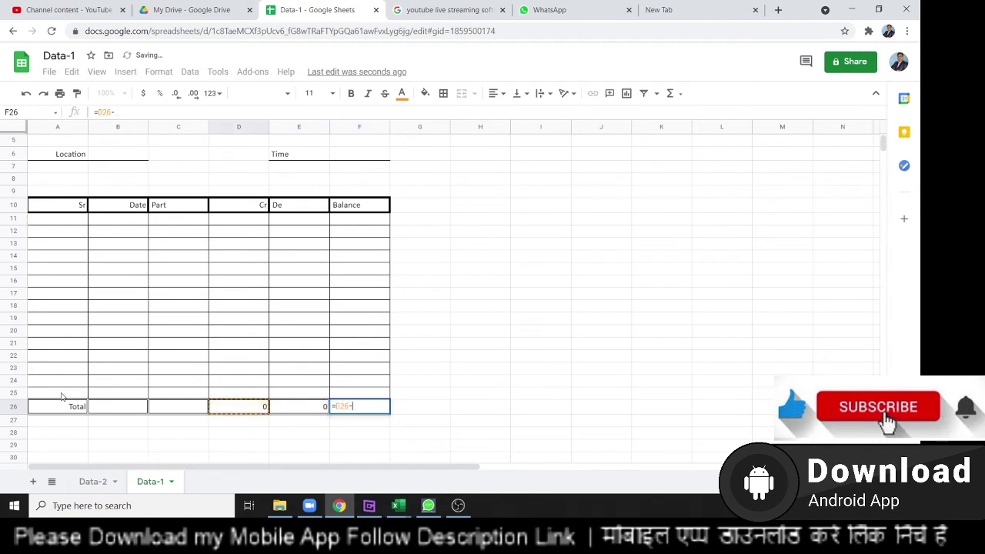
{"action": "key", "text": "Left"}
{"action": "key", "text": "Return"}
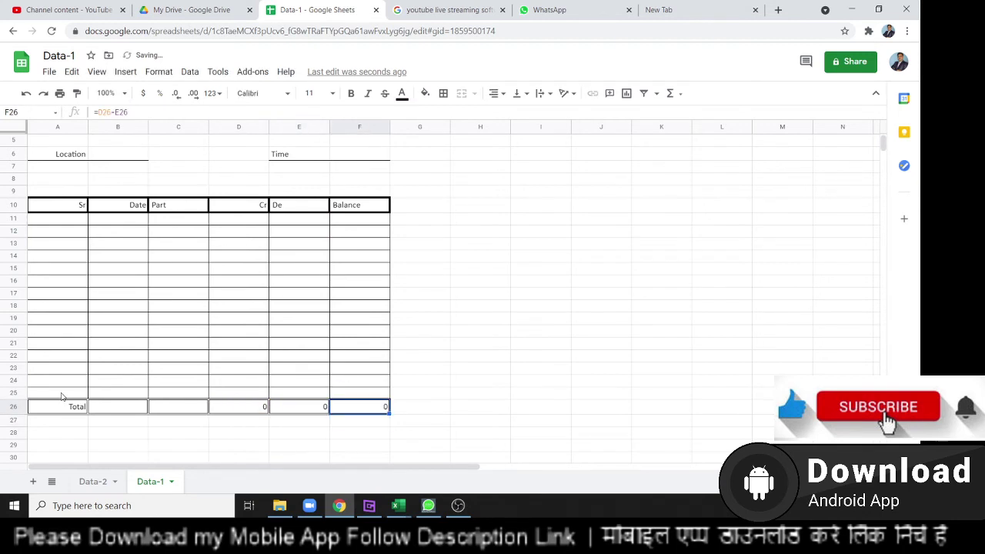
- Enter the first balance formula =D11-E11 in F11
{"action": "key", "text": "Up"}
{"action": "key", "text": "Up"}
{"action": "key", "text": "Up"}
{"action": "key", "text": "Up"}
{"action": "key", "text": "Up"}
{"action": "key", "text": "Up"}
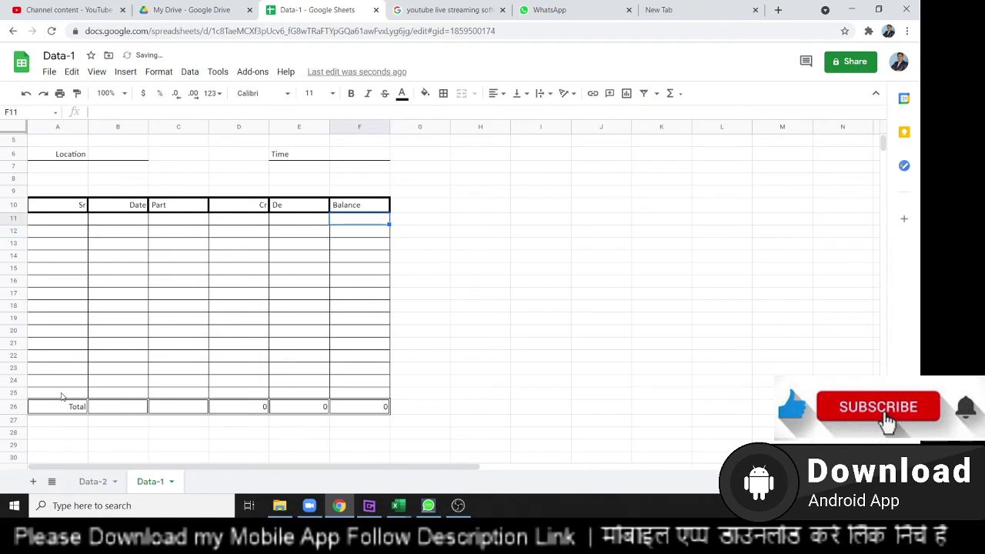
{"action": "type", "text": "="}
{"action": "key", "text": "Left"}
{"action": "key", "text": "Left"}
{"action": "type", "text": "-"}
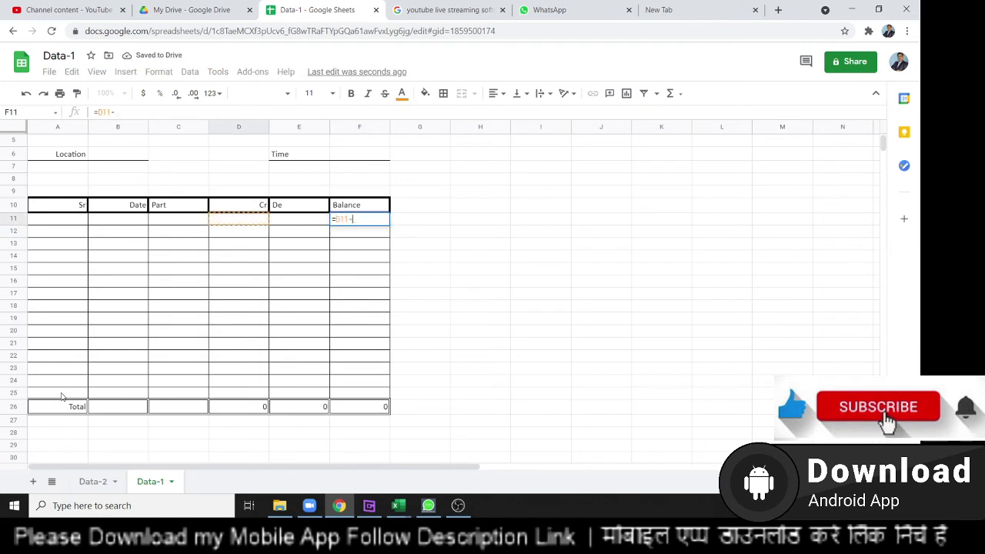
{"action": "key", "text": "Left"}
{"action": "key", "text": "Return"}
- Enter the running balance formula =D12+F11-E12 in F12
{"action": "type", "text": "="}
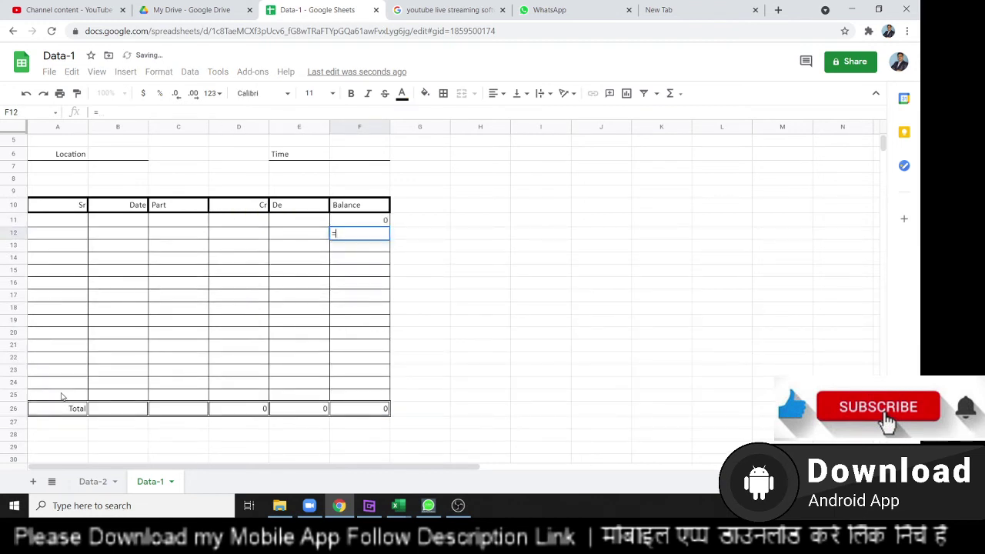
{"action": "key", "text": "Left"}
{"action": "key", "text": "Left"}
{"action": "type", "text": "+"}
{"action": "key", "text": "Up"}
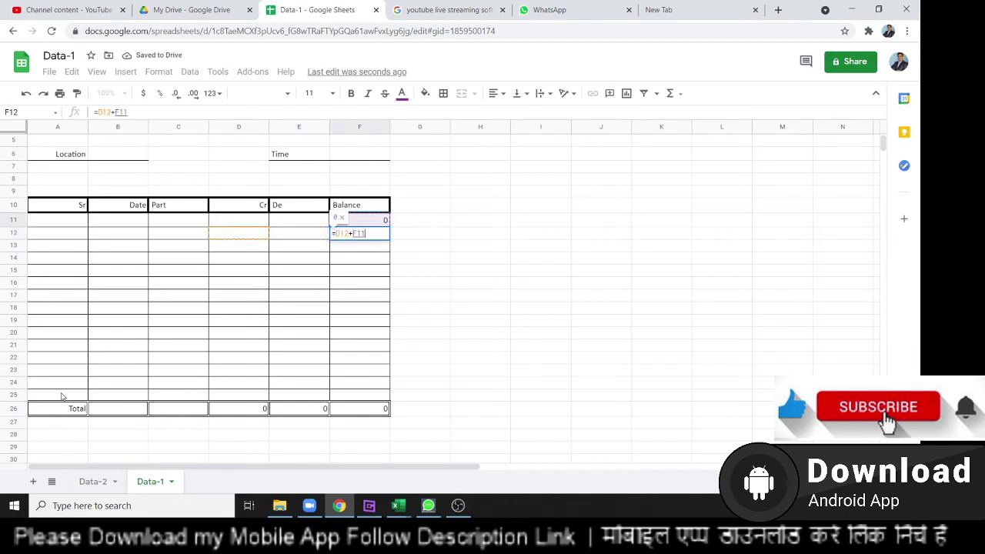
{"action": "type", "text": "-"}
{"action": "key", "text": "Left"}
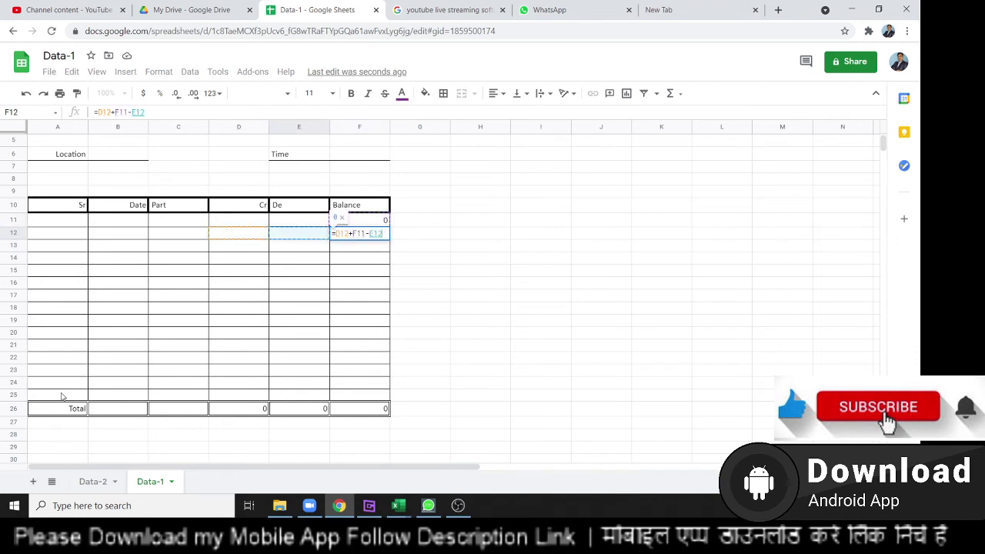
{"action": "key", "text": "Return"}
- Fill the running balance formula down from F12 to F25 with Ctrl+D
{"action": "key", "text": "Up"}
{"action": "key", "text": "shift+Down"}
{"action": "key", "text": "shift+Down"}
{"action": "key", "text": "shift+Down"}
{"action": "key", "text": "shift+Down"}
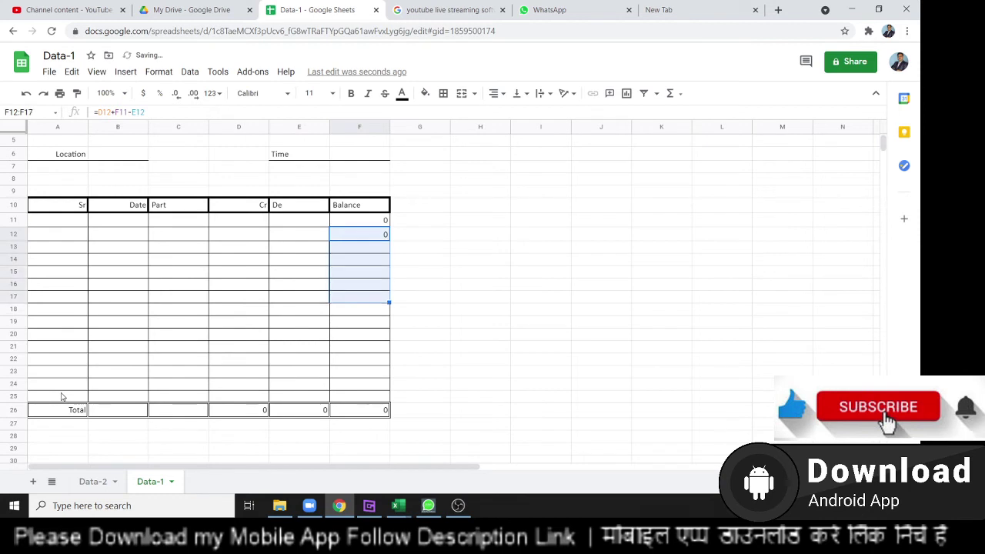
{"action": "key", "text": "shift+Down"}
{"action": "key", "text": "shift+Down"}
{"action": "key", "text": "shift+Down"}
{"action": "key", "text": "shift+Down"}
{"action": "key", "text": "shift+Down"}
{"action": "key", "text": "shift+Down"}
{"action": "key", "text": "shift+Down"}
{"action": "key", "text": "shift+Down"}
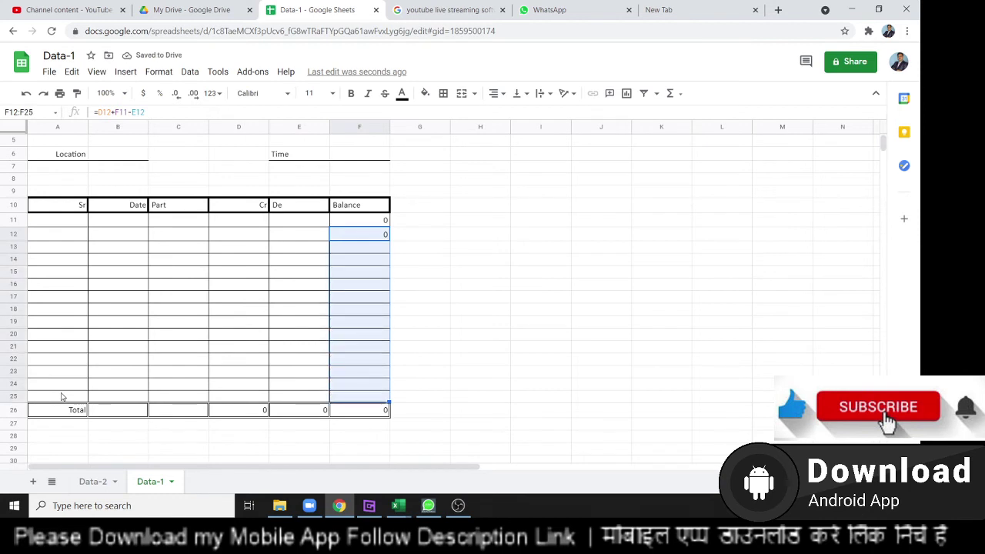
{"action": "key", "text": "ctrl+d"}
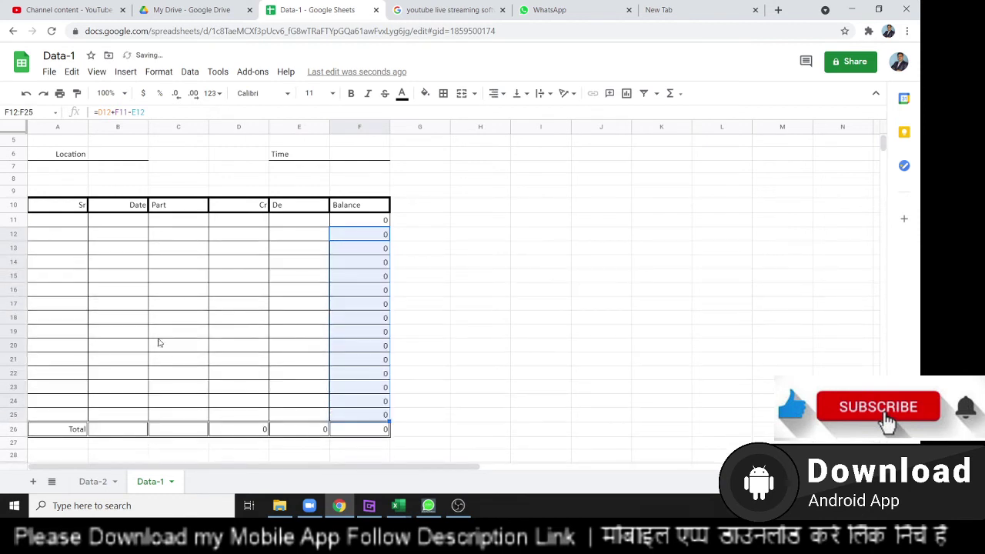
- Type the signature label 'Checkled By' in cell A32
{"action": "scroll", "coordinate": [180, 352], "scroll_direction": "down", "scroll_amount": 2}
{"action": "left_click", "coordinate": [190, 383]}
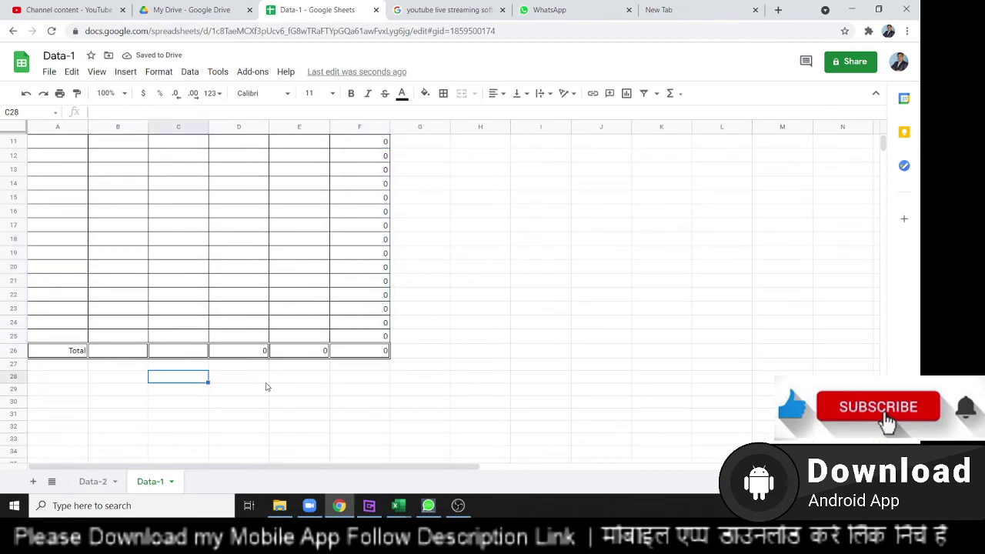
{"action": "scroll", "coordinate": [280, 383], "scroll_direction": "up", "scroll_amount": 3}
{"action": "scroll", "coordinate": [272, 376], "scroll_direction": "down", "scroll_amount": 2}
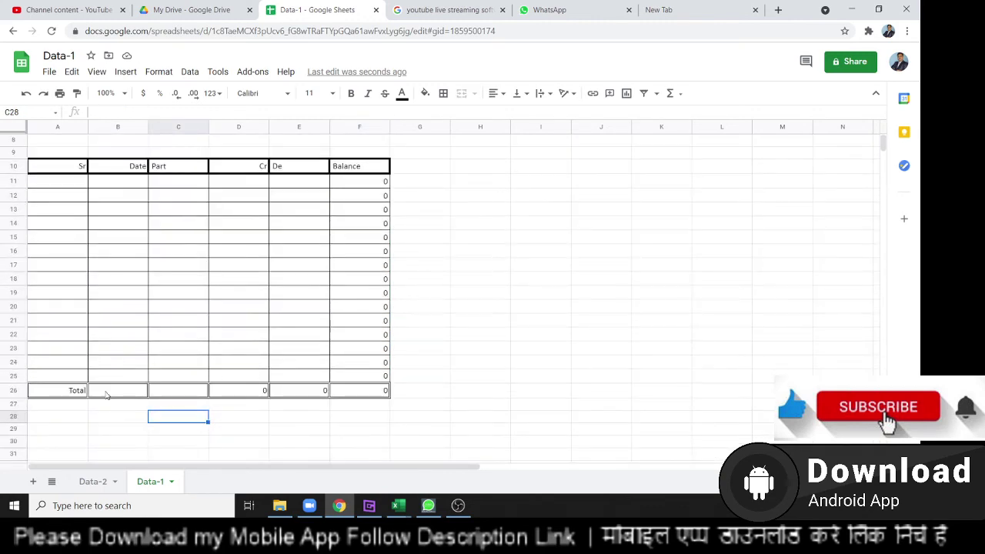
{"action": "scroll", "coordinate": [273, 376], "scroll_direction": "down", "scroll_amount": 1}
{"action": "left_click", "coordinate": [60, 433]}
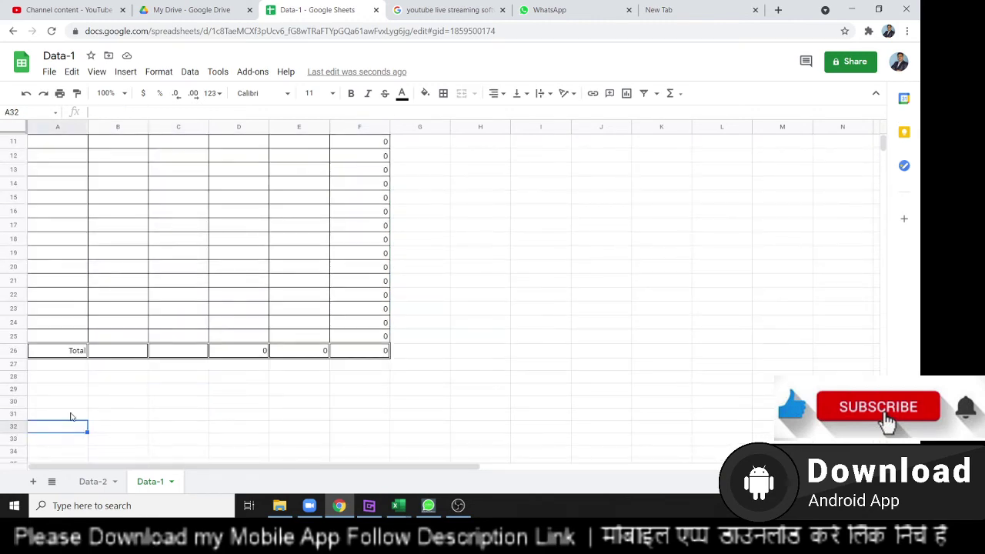
{"action": "type", "text": "Checkled"}
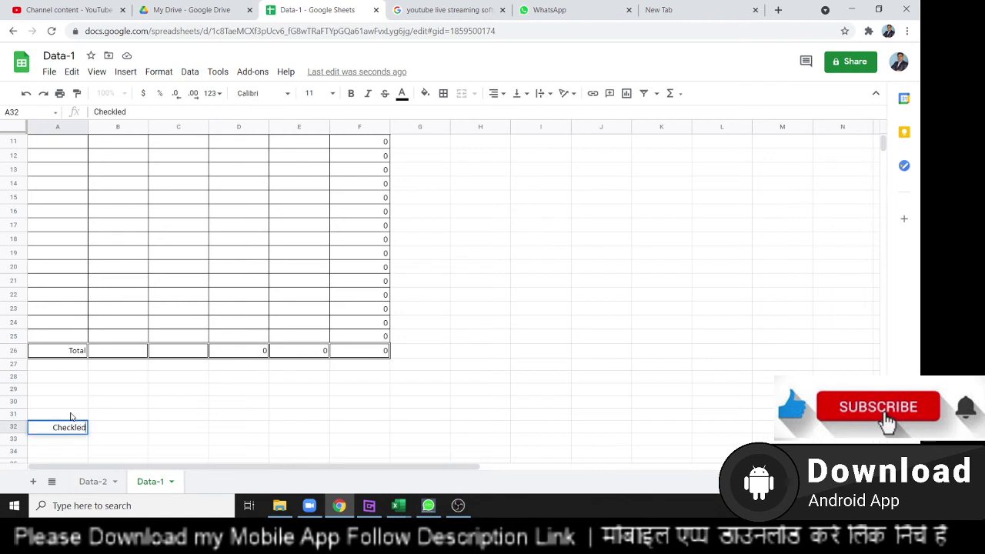
{"action": "type", "text": " By"}
{"action": "key", "text": "Tab"}
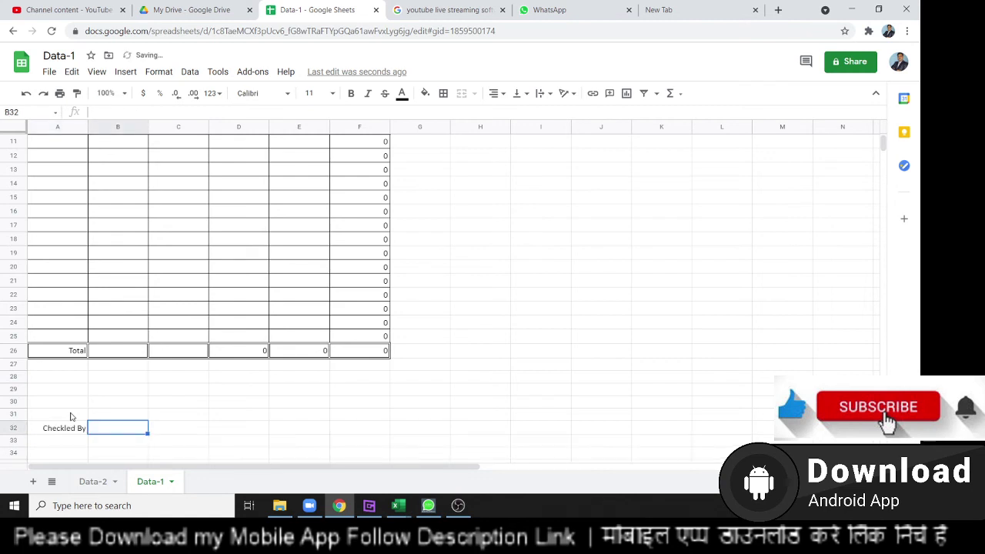
- Enter the second signature label 'Auth By' in cell E32
{"action": "key", "text": "Tab"}
{"action": "key", "text": "Tab"}
{"action": "key", "text": "Tab"}
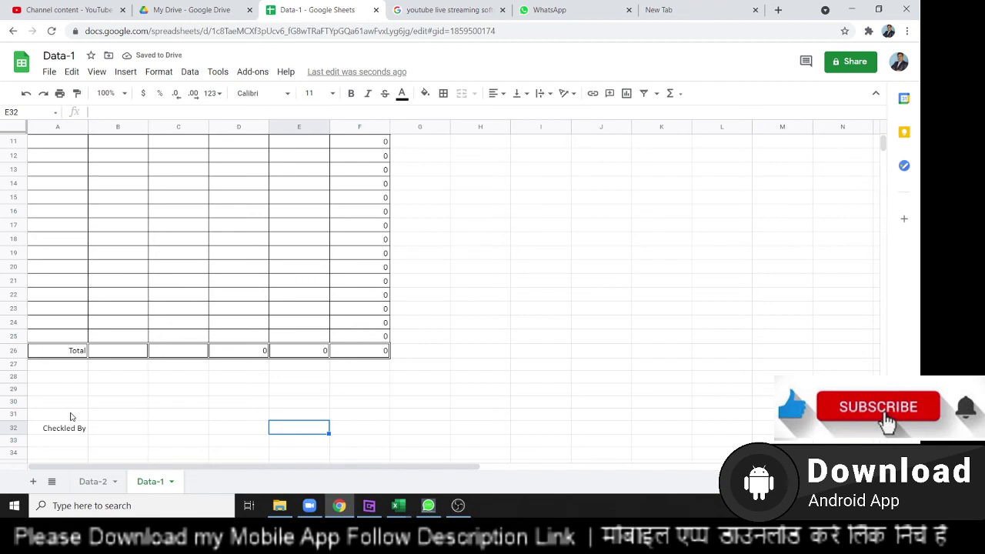
{"action": "type", "text": "A"}
{"action": "key", "text": "BackSpace"}
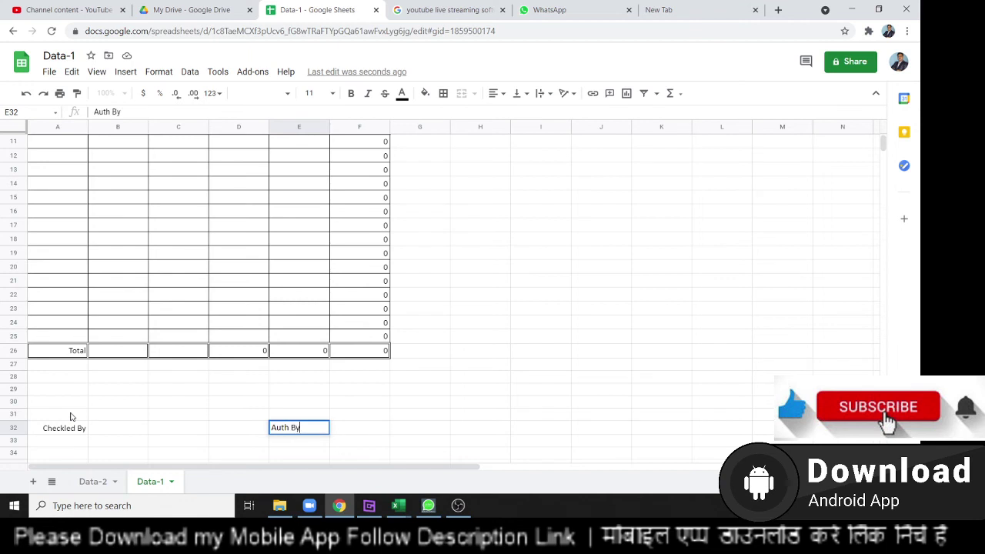
{"action": "key", "text": "Return"}
{"action": "left_click", "coordinate": [63, 430]}
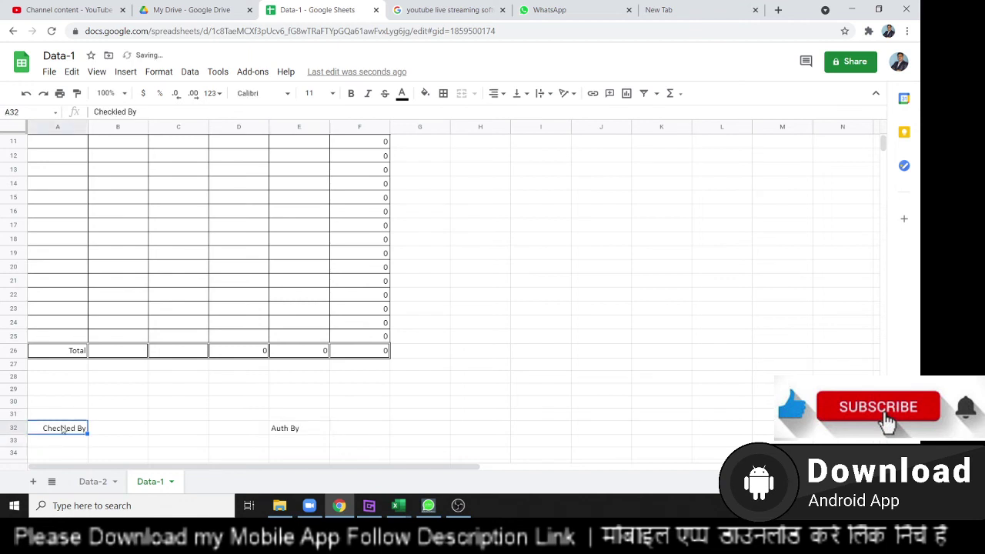
- Add a thin solid bottom border under A31:B31 as the Checkled By signature line
{"action": "left_click_drag", "start_coordinate": [62, 416], "coordinate": [115, 414]}
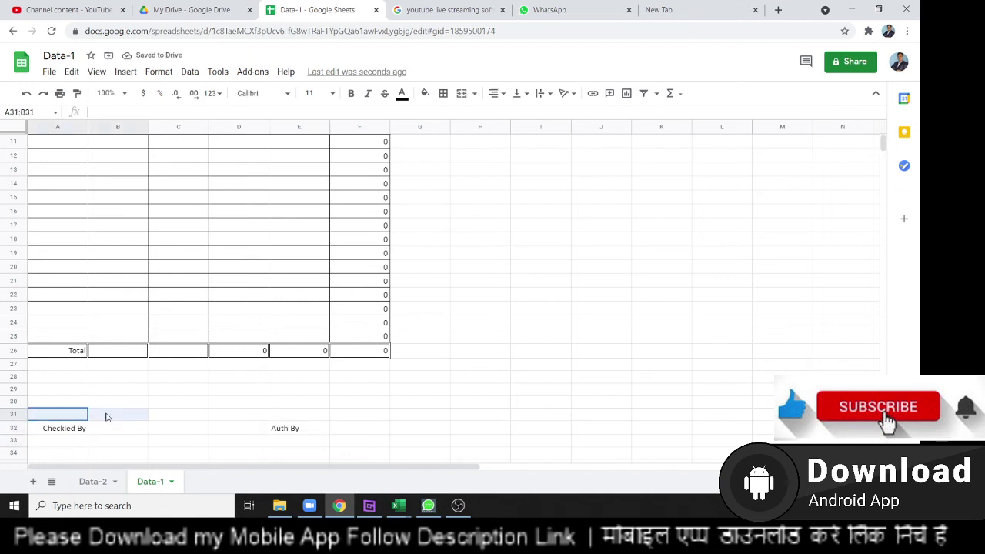
{"action": "left_click", "coordinate": [444, 94]}
{"action": "left_click", "coordinate": [536, 134]}
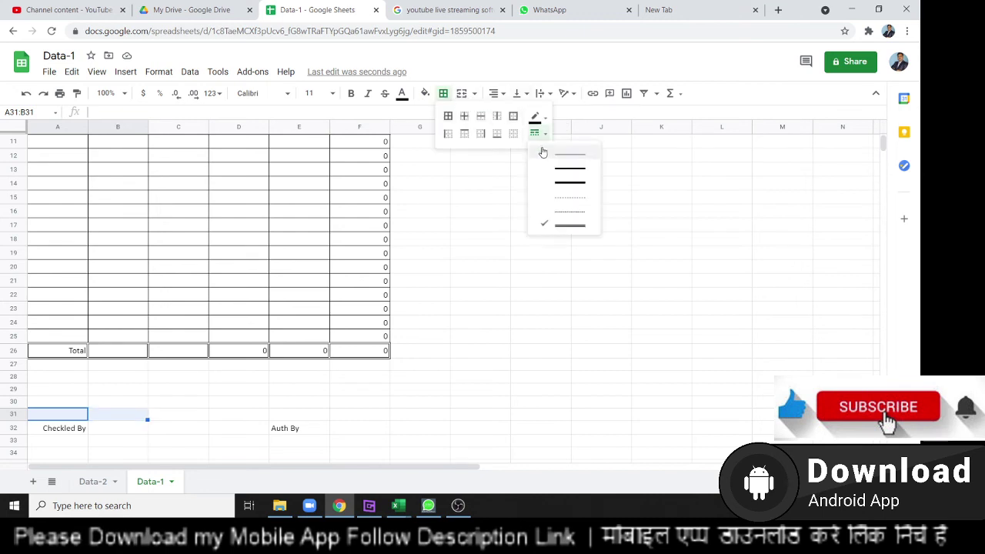
{"action": "left_click", "coordinate": [571, 156]}
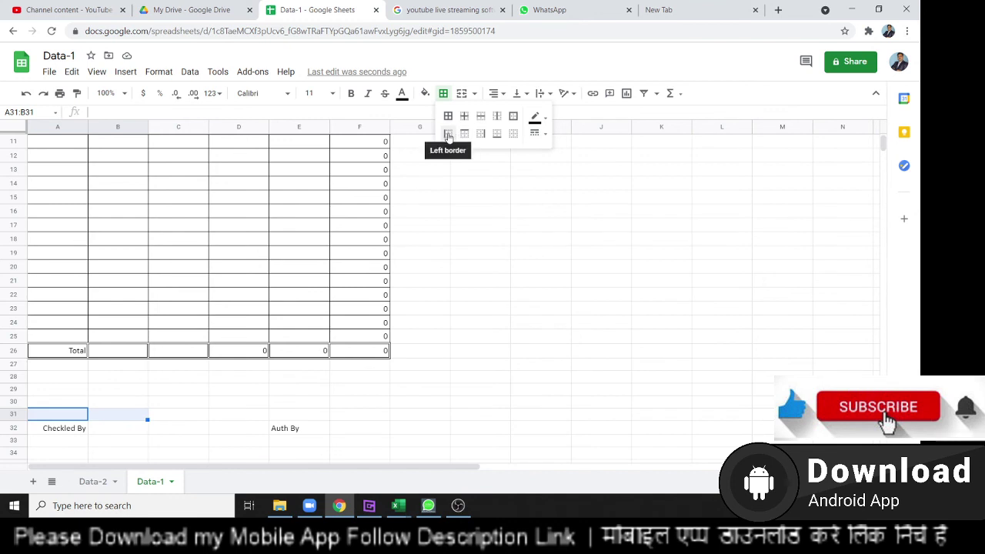
{"action": "left_click", "coordinate": [494, 137]}
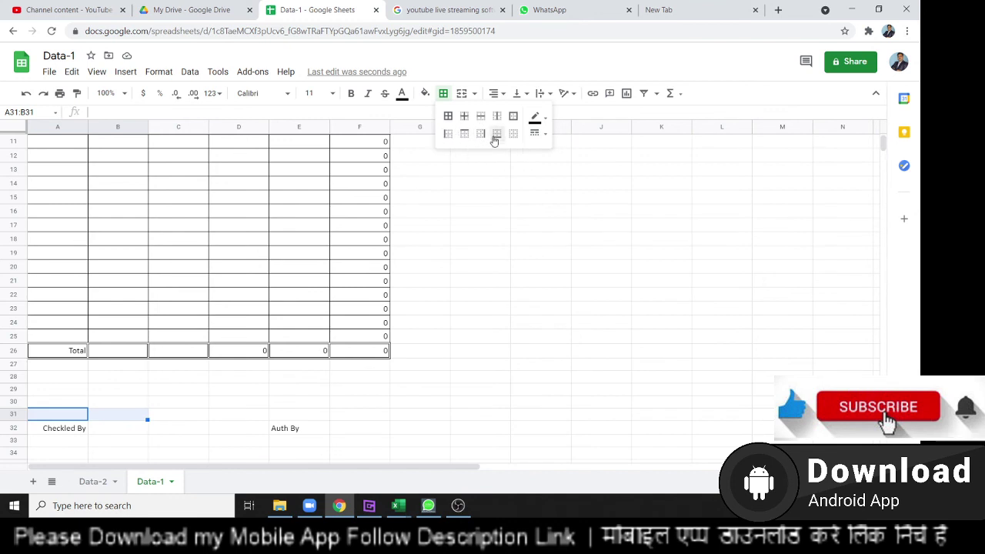
- Add the same bottom border under E31:F31 as the Auth By signature line
{"action": "left_click", "coordinate": [372, 414]}
{"action": "left_click_drag", "start_coordinate": [315, 419], "coordinate": [363, 410]}
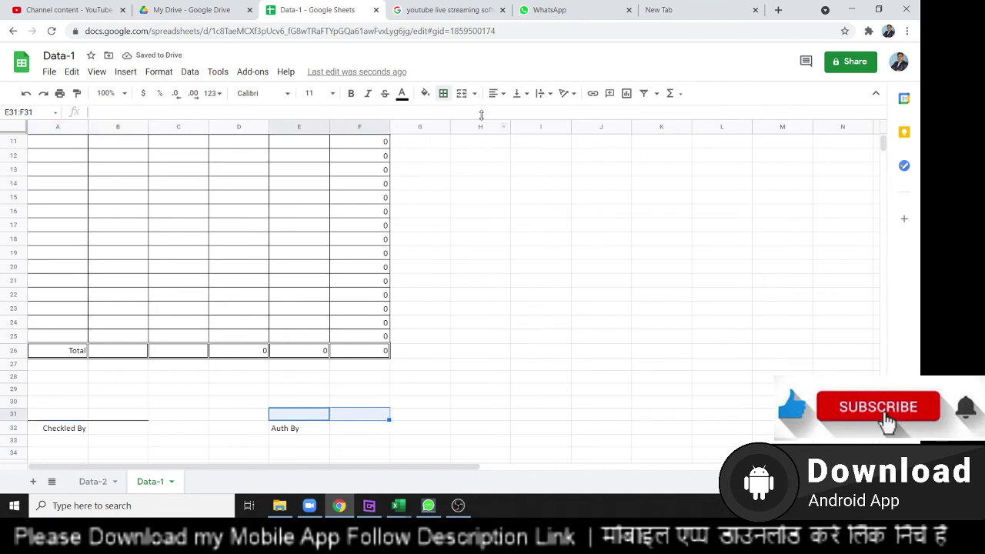
{"action": "left_click", "coordinate": [445, 99]}
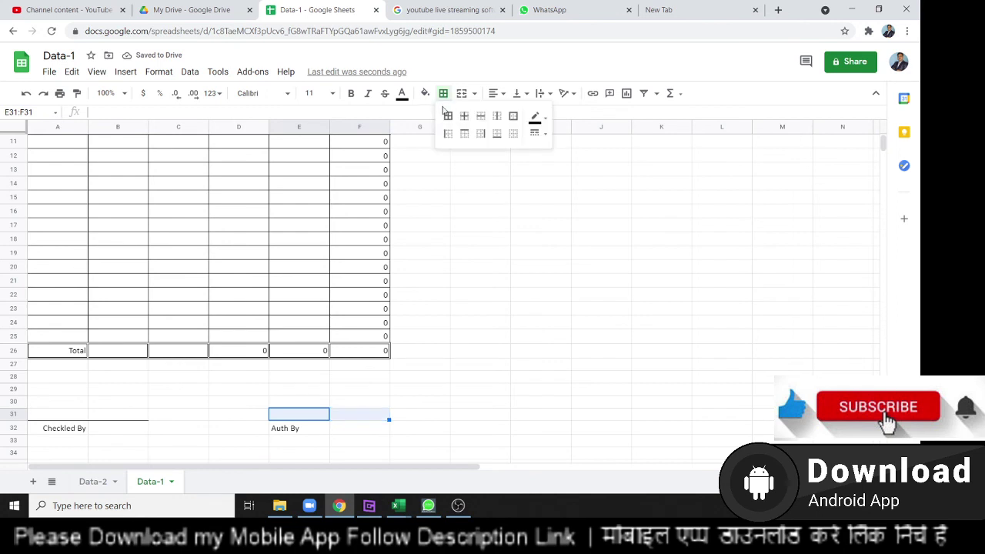
{"action": "left_click", "coordinate": [497, 135]}
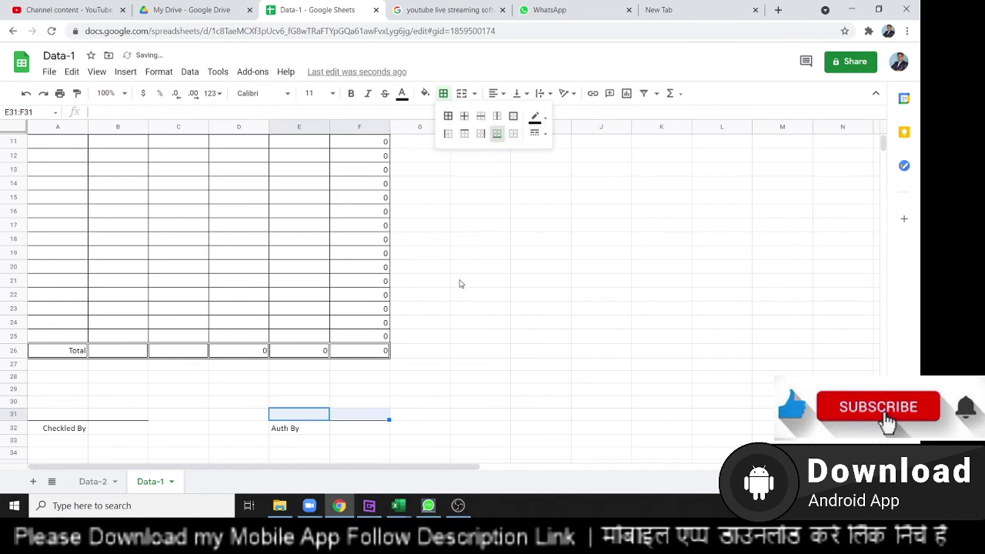
{"action": "left_click", "coordinate": [463, 283]}
{"action": "scroll", "coordinate": [160, 401], "scroll_direction": "up", "scroll_amount": 5}
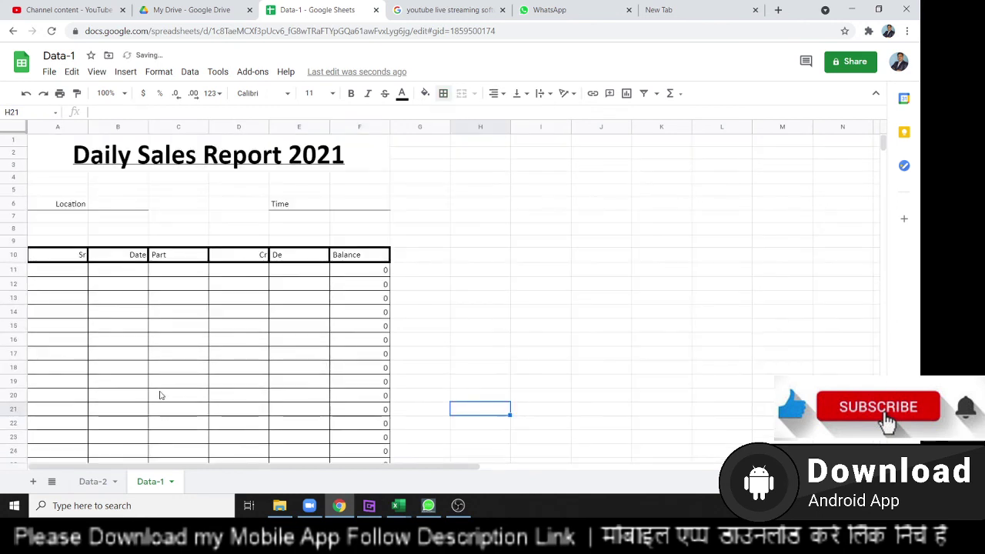
- Make the merged Daily Sales Report 2021 title text blue
{"action": "left_click", "coordinate": [147, 157]}
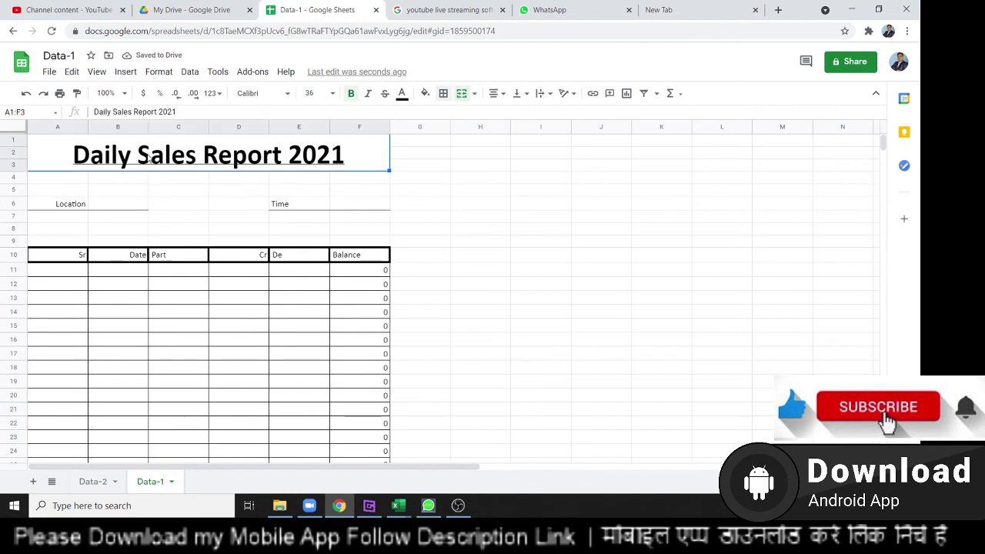
{"action": "left_click", "coordinate": [401, 95]}
{"action": "left_click", "coordinate": [485, 150]}
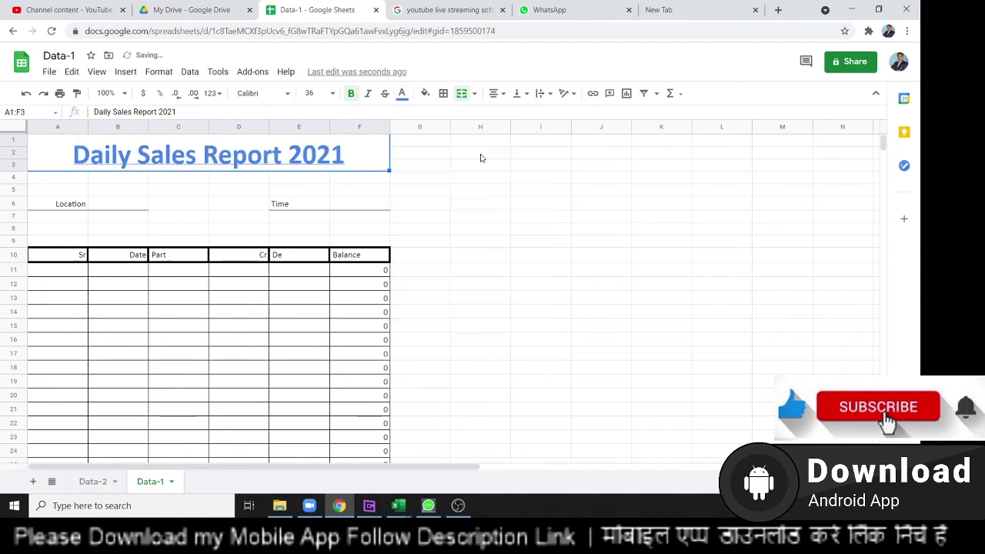
{"action": "left_click", "coordinate": [325, 332]}
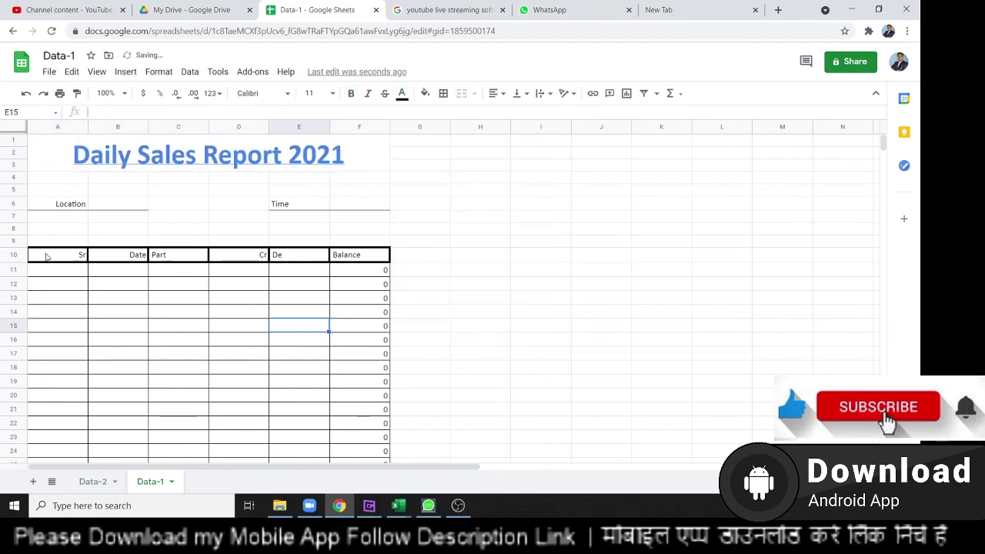
- Give header row A10:F10 a black fill with white text
{"action": "left_click_drag", "start_coordinate": [45, 257], "coordinate": [358, 255]}
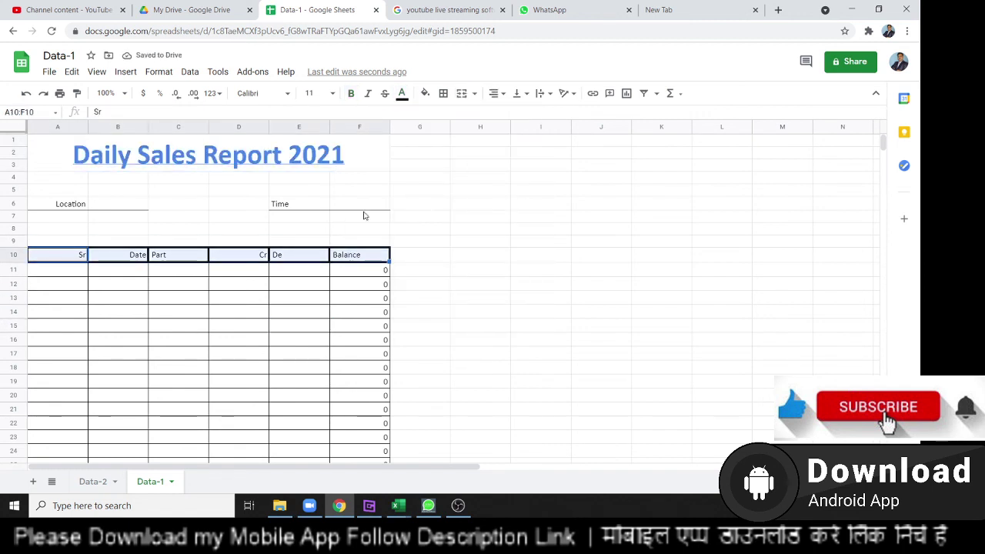
{"action": "left_click", "coordinate": [427, 97]}
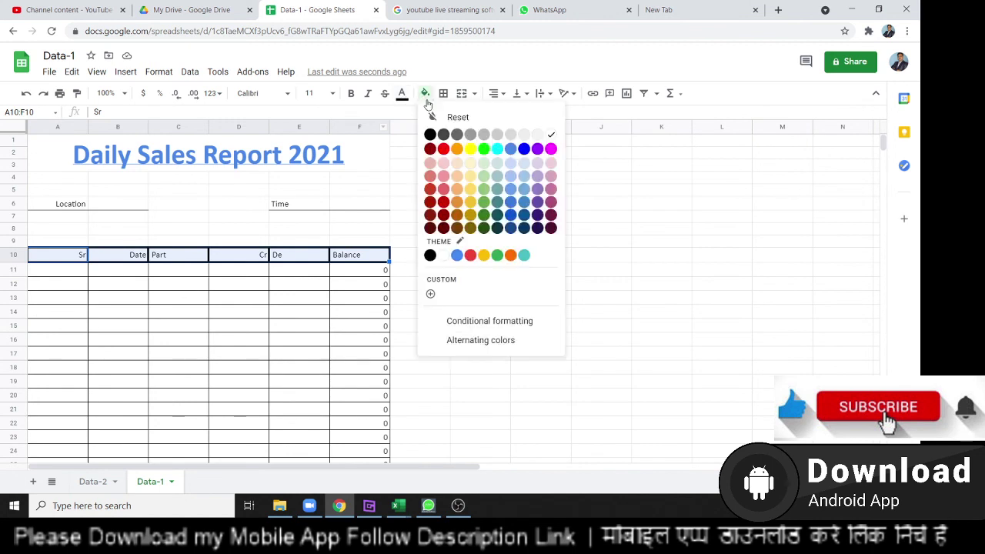
{"action": "left_click", "coordinate": [430, 134]}
{"action": "left_click", "coordinate": [401, 96]}
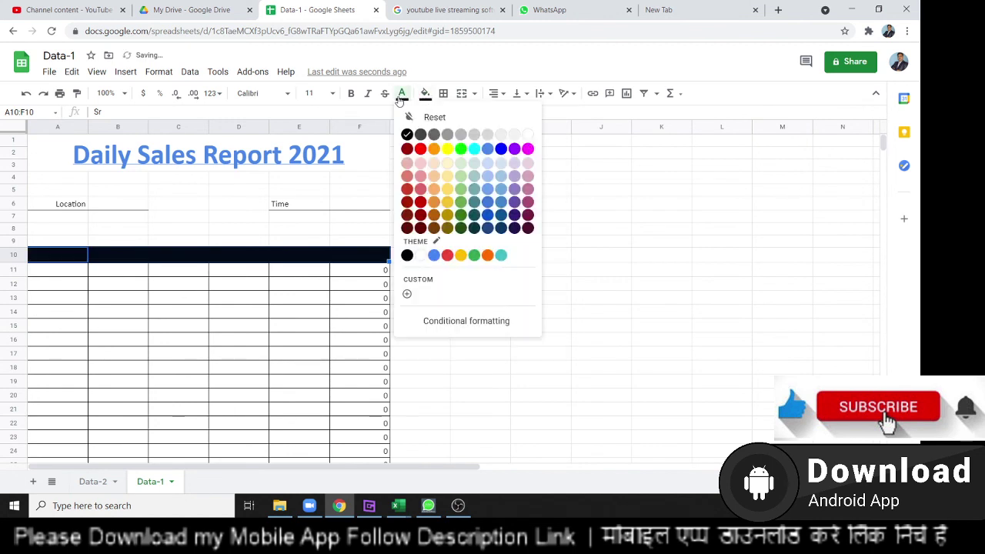
{"action": "left_click", "coordinate": [527, 136]}
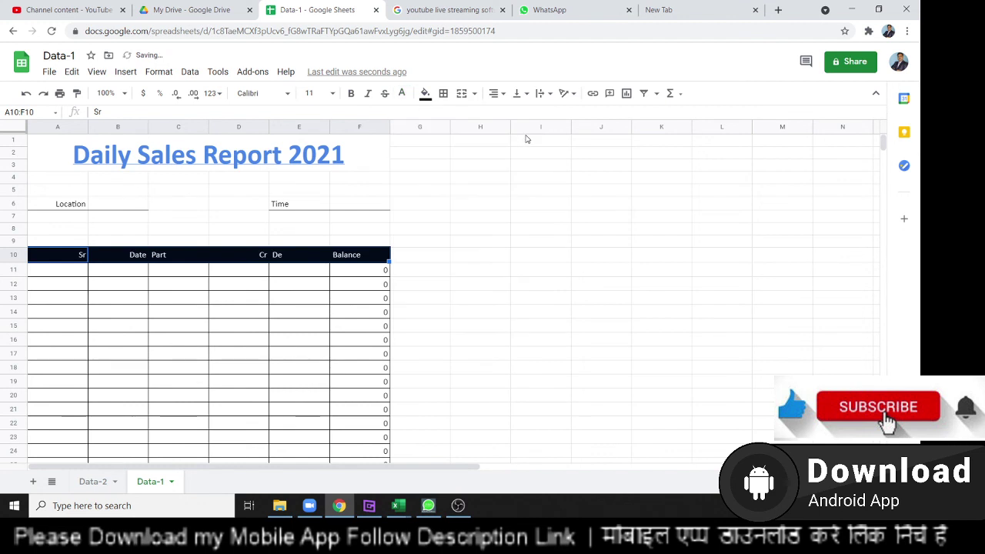
- Apply light-coloured all borders to the header cells A10:F10
{"action": "left_click", "coordinate": [425, 93]}
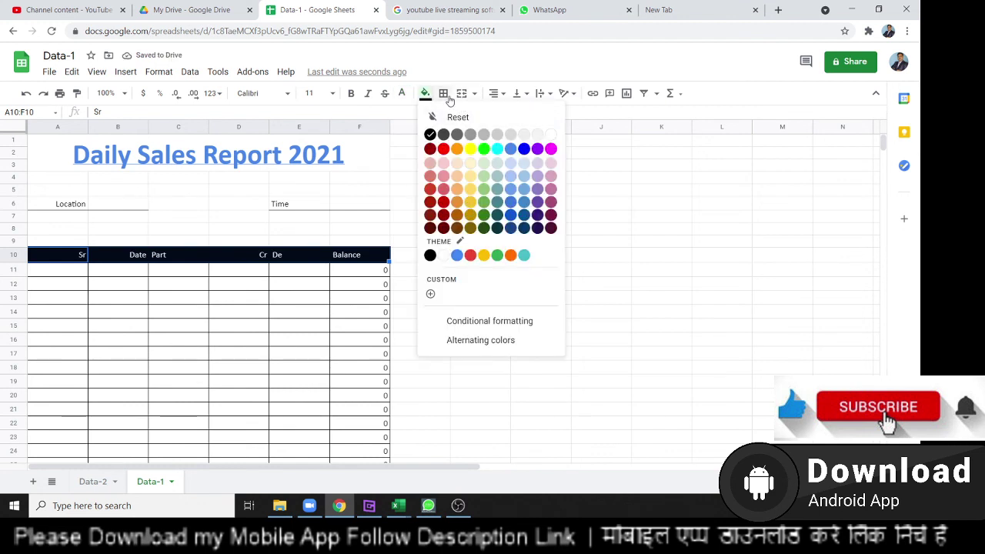
{"action": "left_click", "coordinate": [450, 99]}
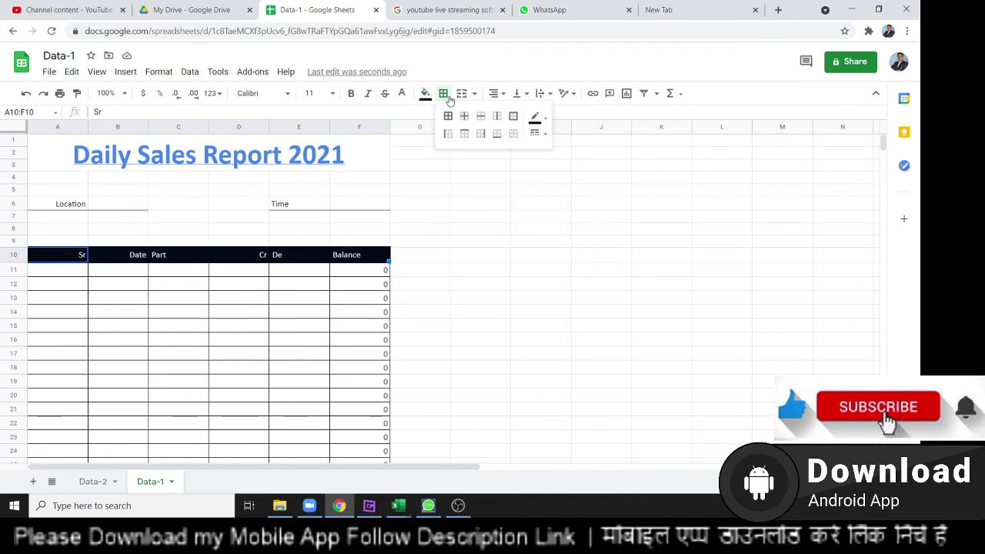
{"action": "left_click", "coordinate": [537, 120]}
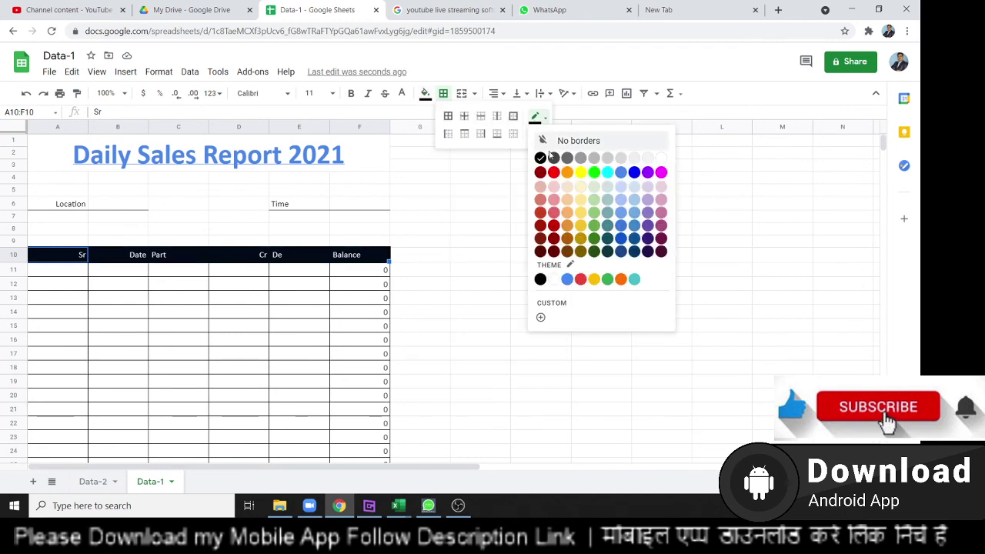
{"action": "left_click", "coordinate": [660, 158]}
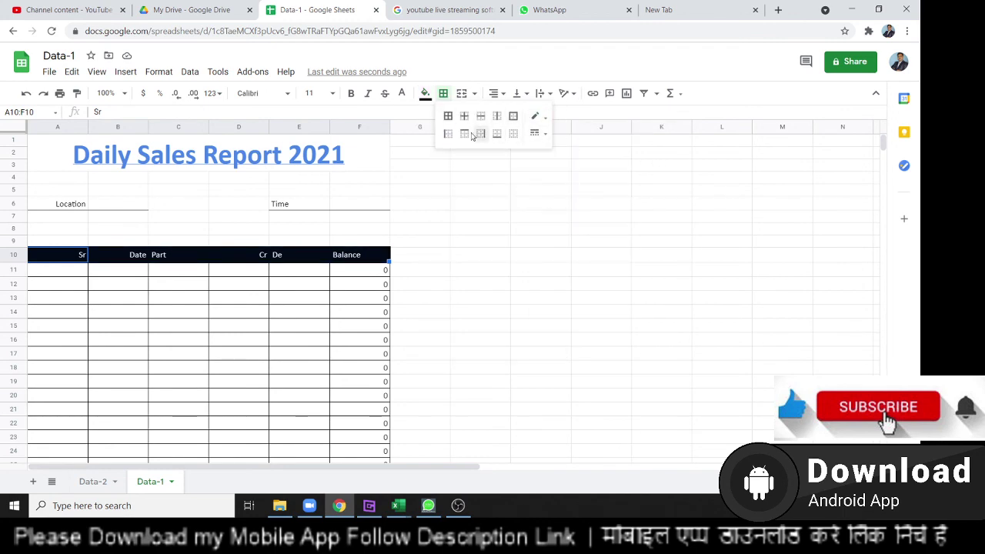
{"action": "left_click", "coordinate": [451, 119]}
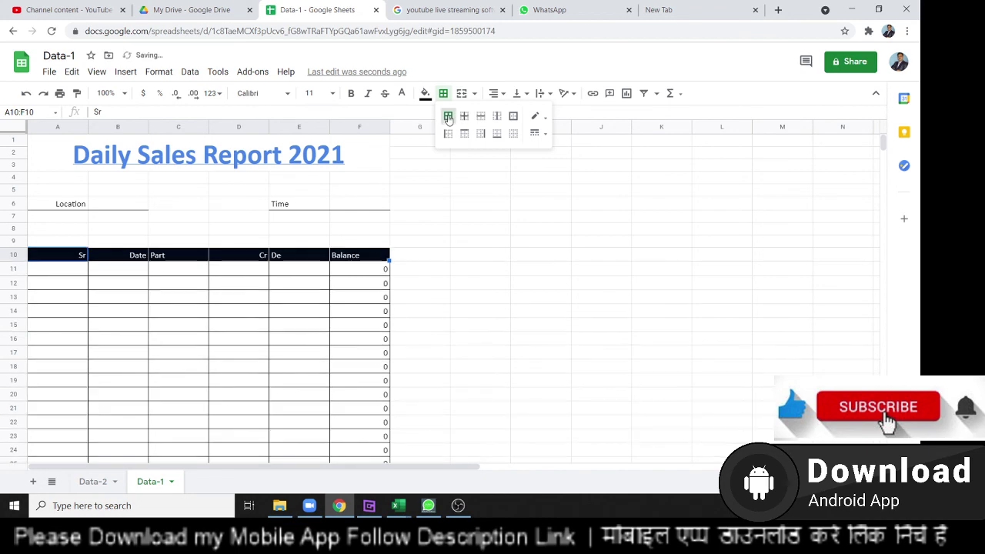
{"action": "left_click", "coordinate": [159, 286]}
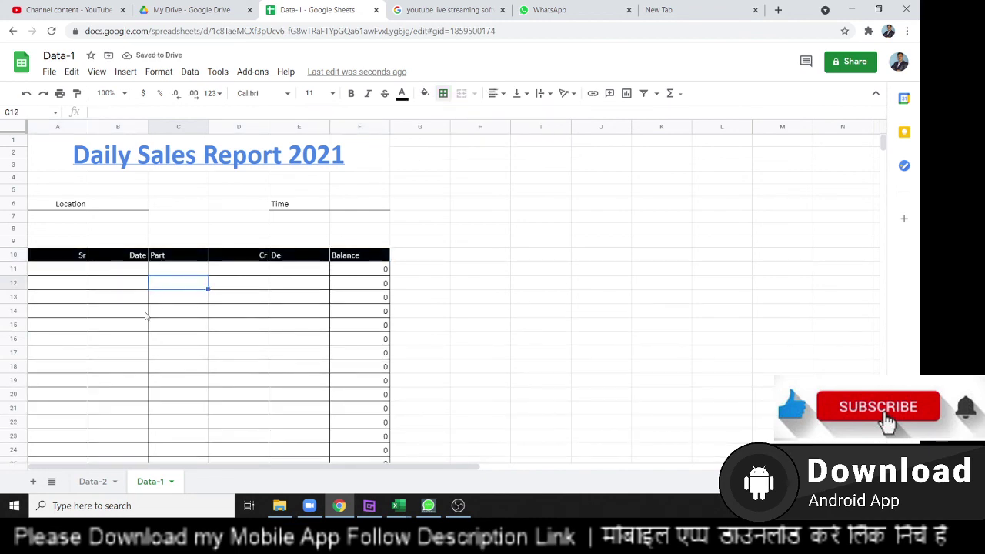
{"action": "scroll", "coordinate": [145, 315], "scroll_direction": "down", "scroll_amount": 5}
{"action": "scroll", "coordinate": [146, 315], "scroll_direction": "up", "scroll_amount": 4}
{"action": "scroll", "coordinate": [146, 315], "scroll_direction": "up", "scroll_amount": 1}
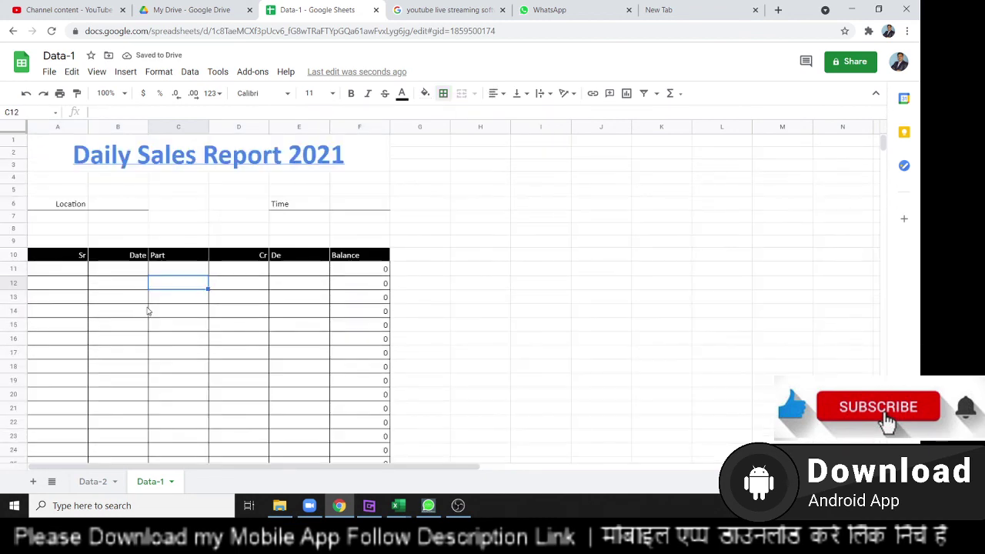